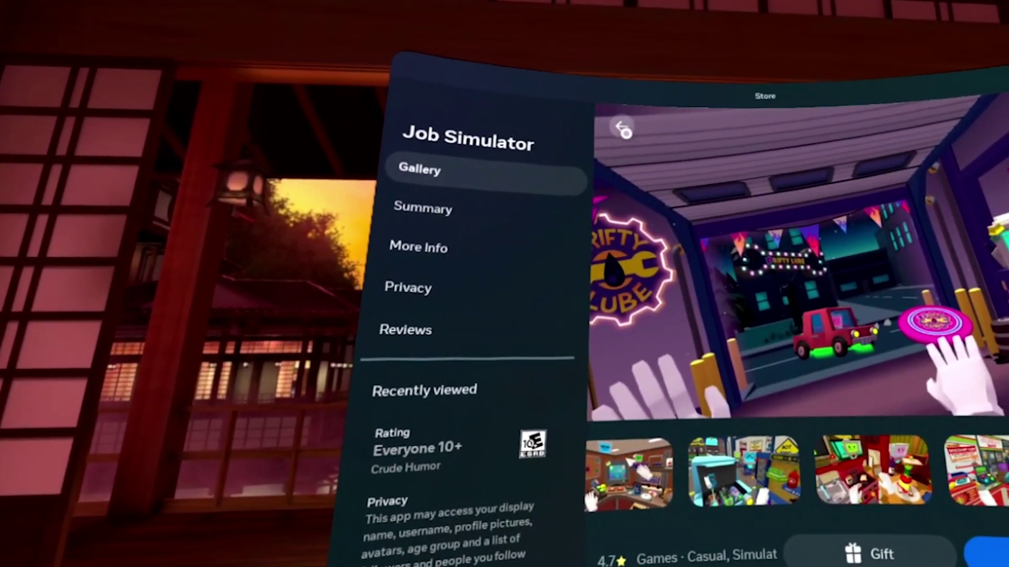
# Step: Go back from the Job Simulator page to the Meta Quest Store home page
pyautogui.click(507, 53)
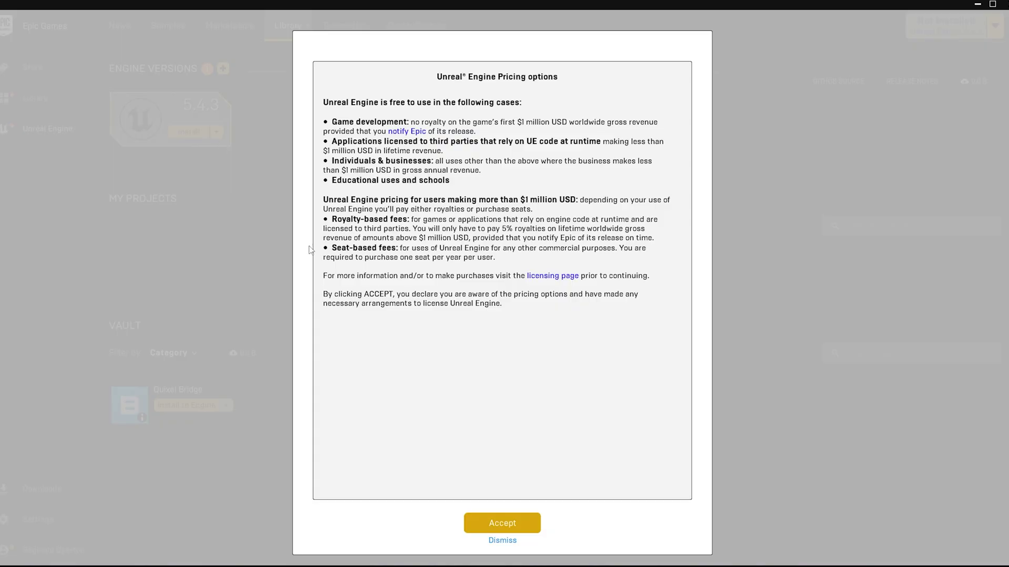
# Step: Accept the pricing terms and install Unreal Engine 5.4.3 into C:\Program Files\Epic Games
pyautogui.click(497, 521)
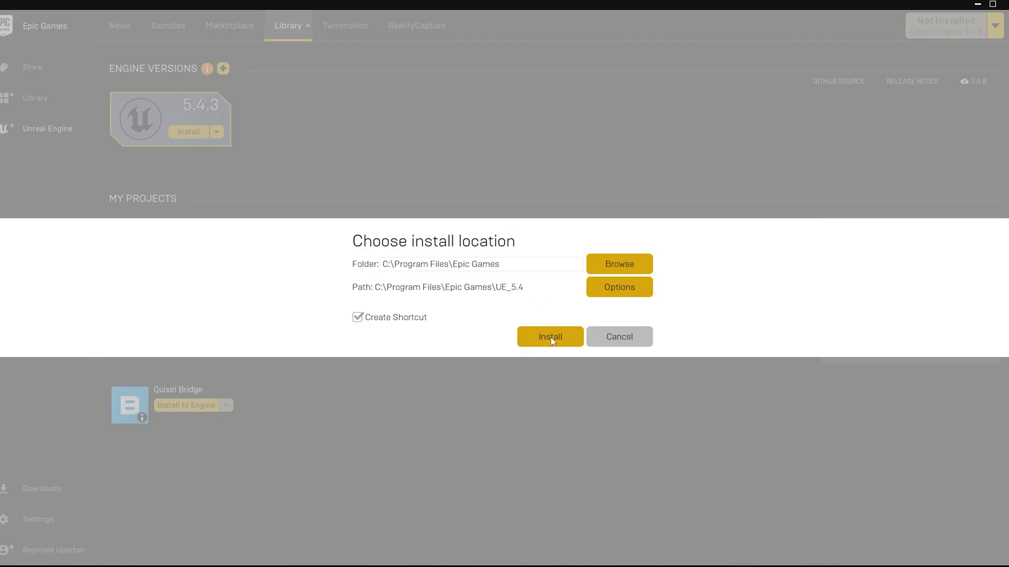
pyautogui.click(551, 340)
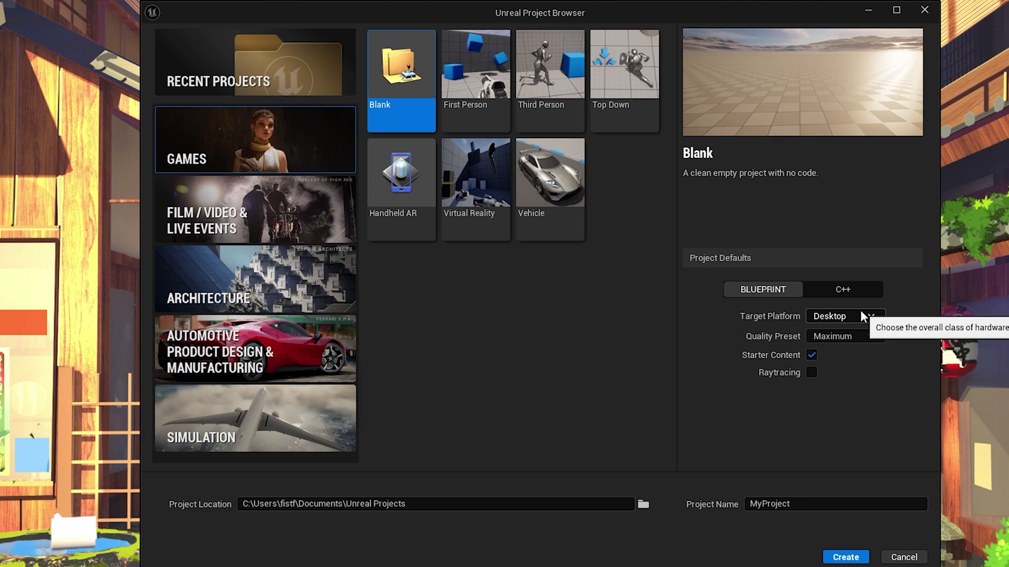
# Step: Review the Target Platform options and confirm the project name ShrimpingVR
pyautogui.click(861, 314)
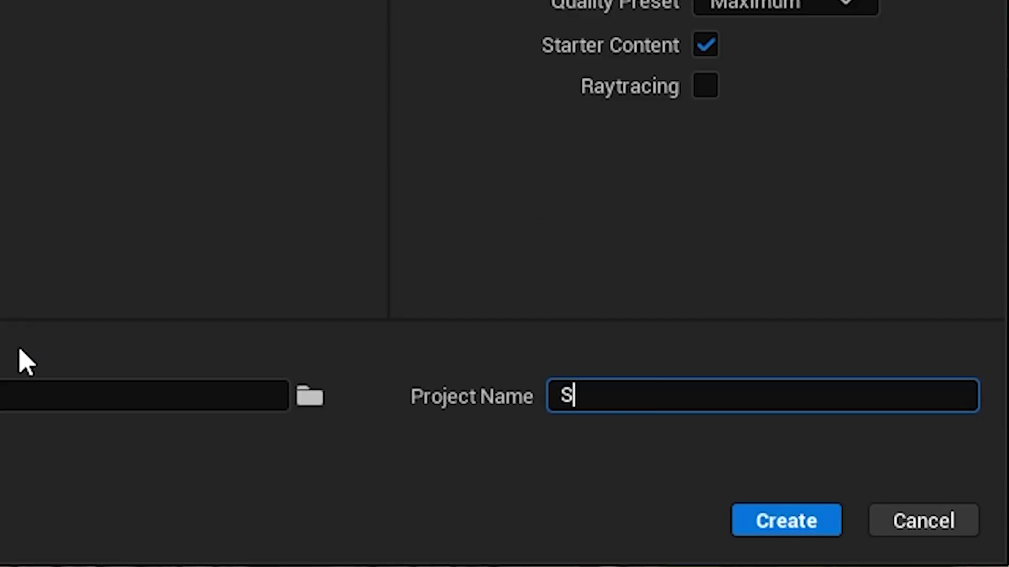
pyautogui.press('Return')
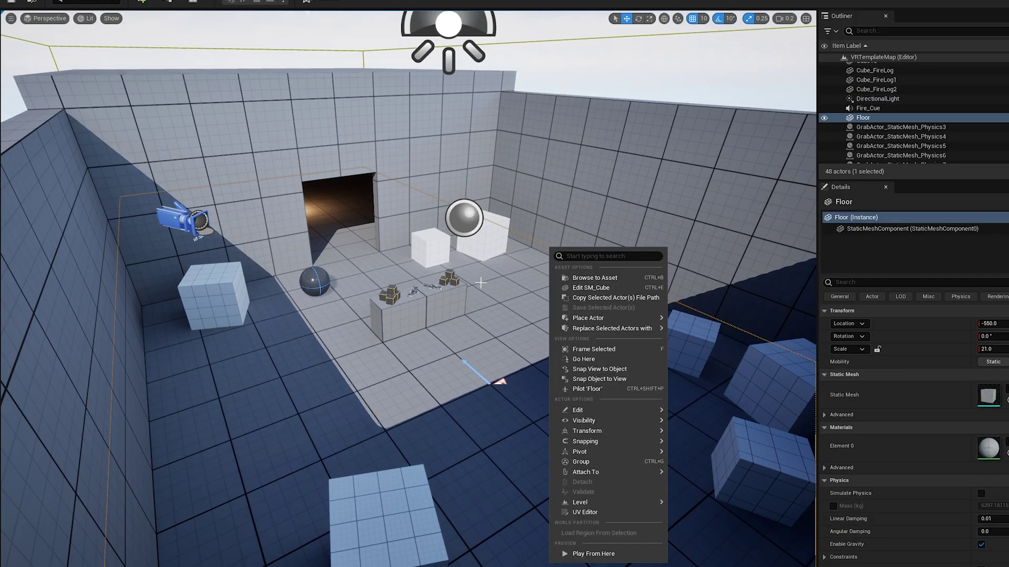
# Step: Fly the viewport camera into the room and bring up the wall's context menu
pyautogui.moveTo(510, 282); pyautogui.dragTo(504, 269, button='right')
pyautogui.scroll(2, 507, 279)
pyautogui.press('w')
pyautogui.rightClick(374, 265)
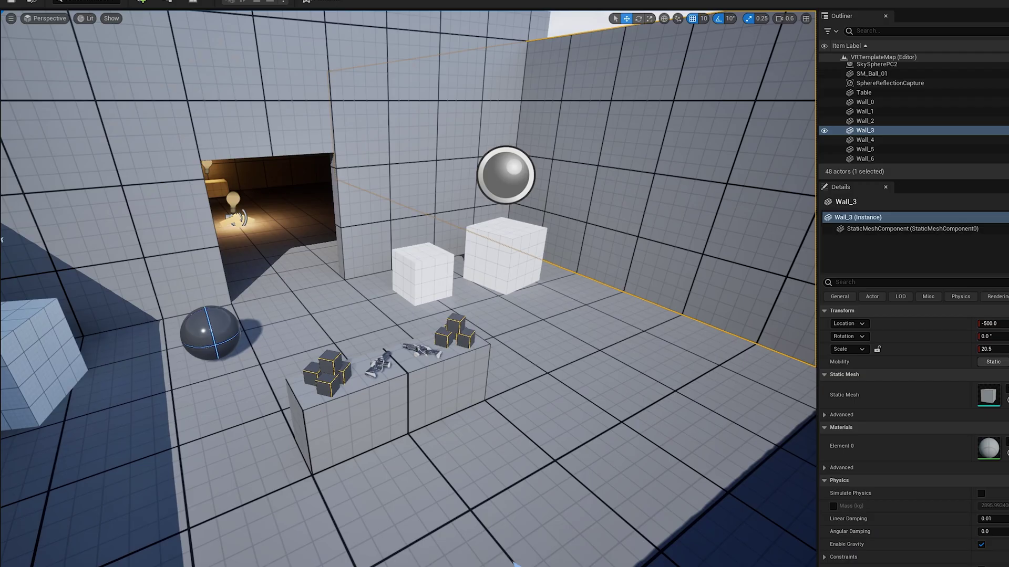
# Step: Select the Pistol_00 actor on the table and zoom in on it
pyautogui.click(420, 349)
pyautogui.scroll(5, 581, 406)
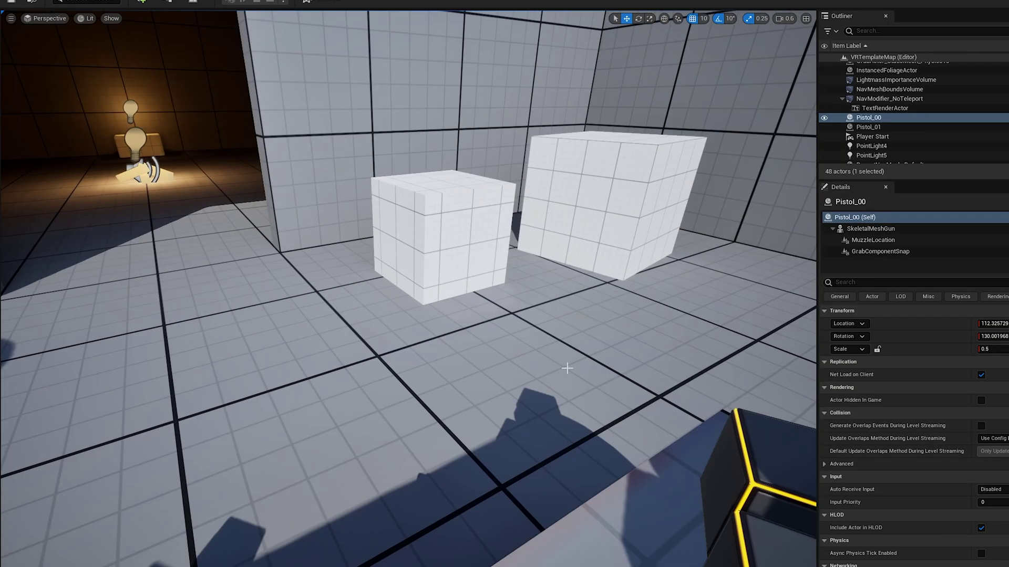
pyautogui.scroll(-6, 566, 366)
pyautogui.scroll(8, 566, 366)
pyautogui.scroll(-5, 546, 394)
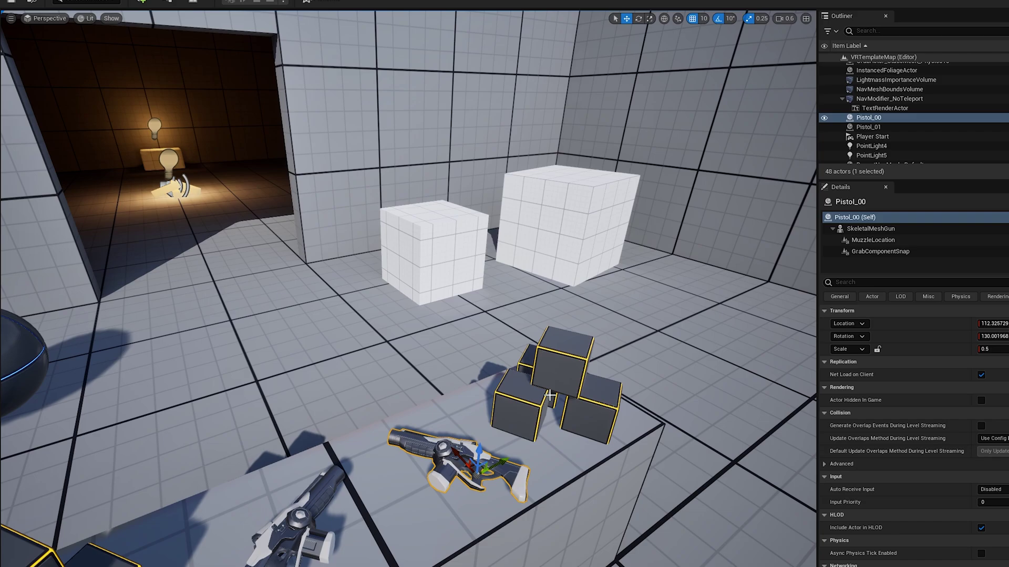
pyautogui.scroll(3, 546, 394)
pyautogui.scroll(-3, 547, 394)
pyautogui.scroll(5, 546, 394)
pyautogui.scroll(-5, 547, 394)
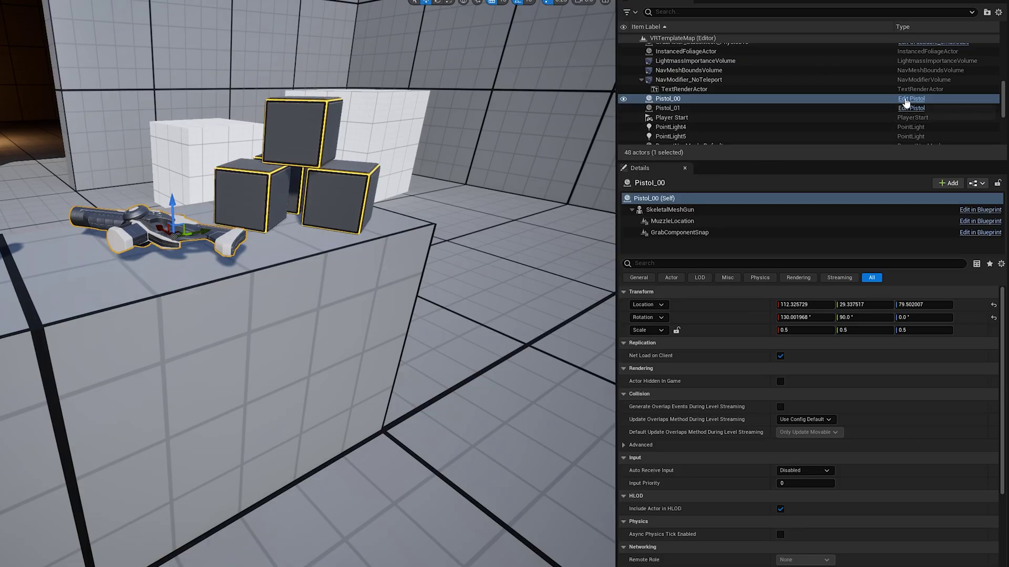
# Step: Open the Pistol blueprint's Event Graph from the Outliner's Edit Pistol link
pyautogui.click(906, 100)
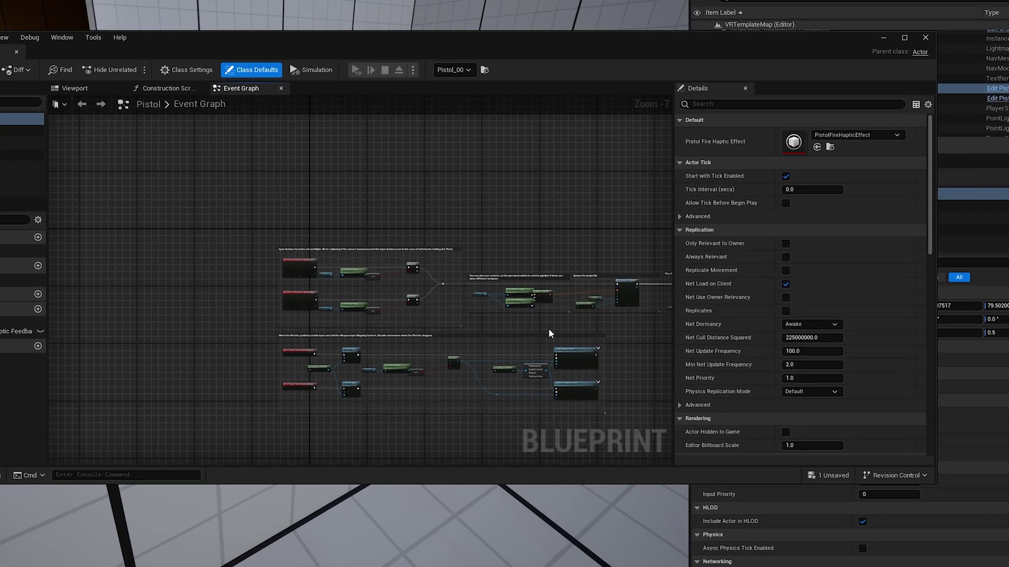
pyautogui.scroll(6, 473, 310)
pyautogui.scroll(-4, 468, 306)
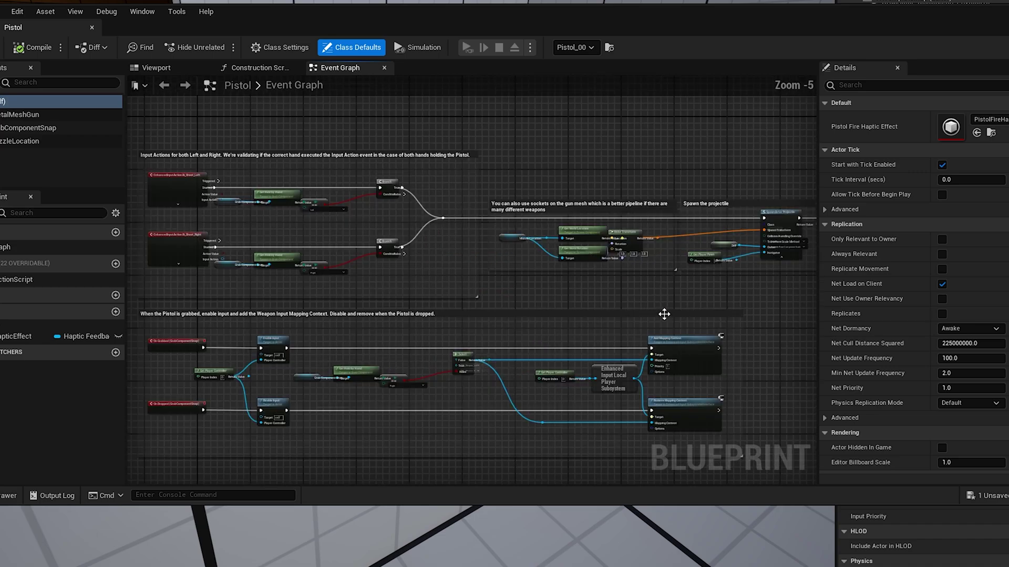
pyautogui.scroll(1, 664, 314)
pyautogui.scroll(-3, 388, 264)
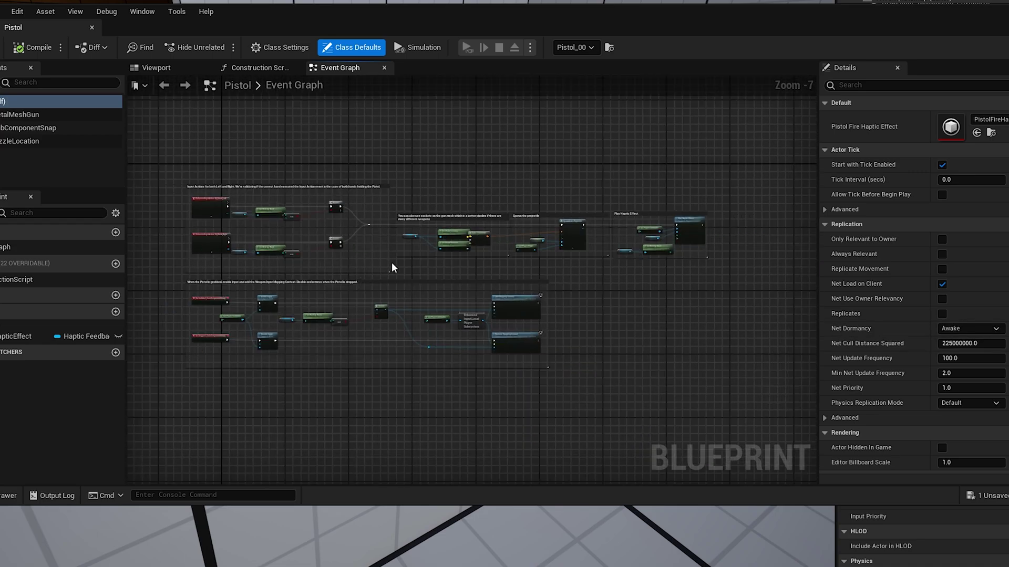
pyautogui.scroll(2, 393, 263)
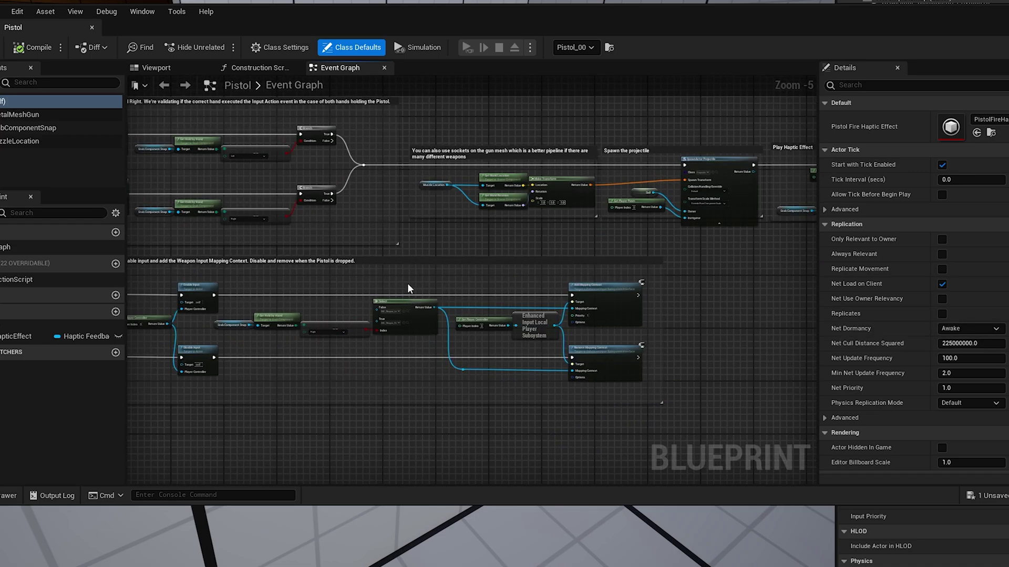
# Step: Pan the graph to the IA_Shoot_Left and IA_Shoot_Right events and their comment
pyautogui.moveTo(367, 252); pyautogui.dragTo(646, 308, button='right')
pyautogui.scroll(2, 511, 247)
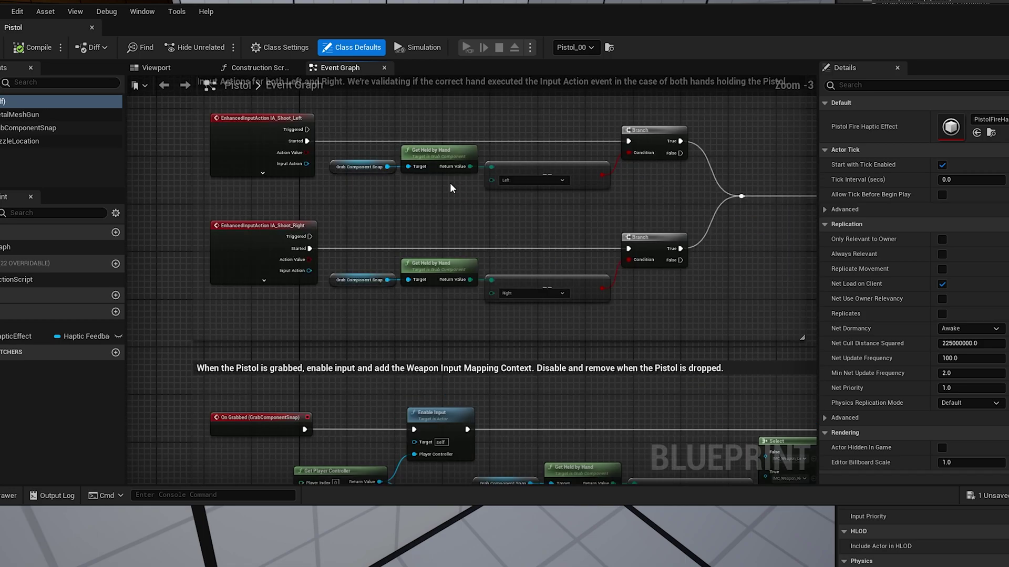
pyautogui.moveTo(450, 184); pyautogui.dragTo(423, 329, button='right')
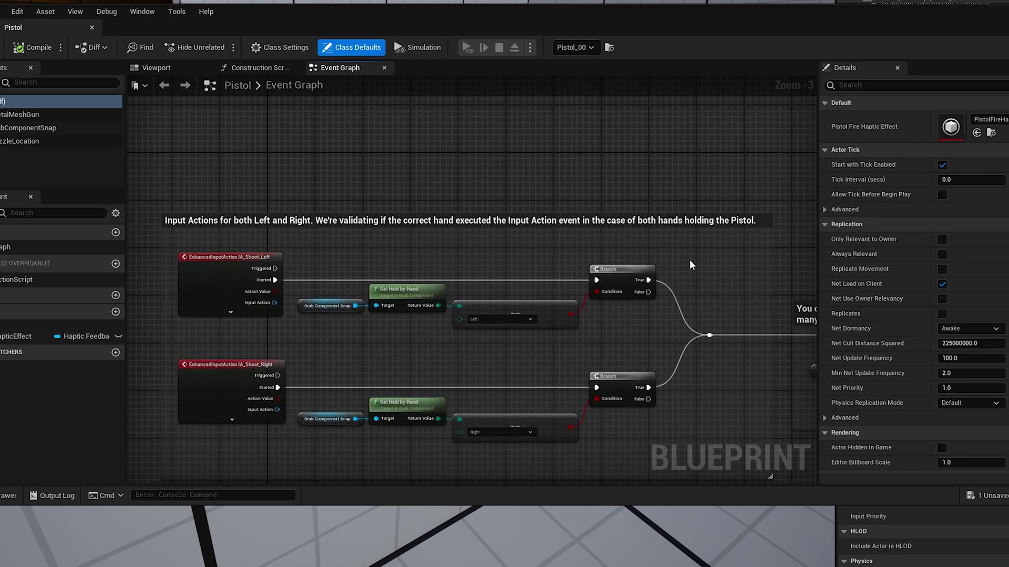
pyautogui.scroll(-5, 579, 268)
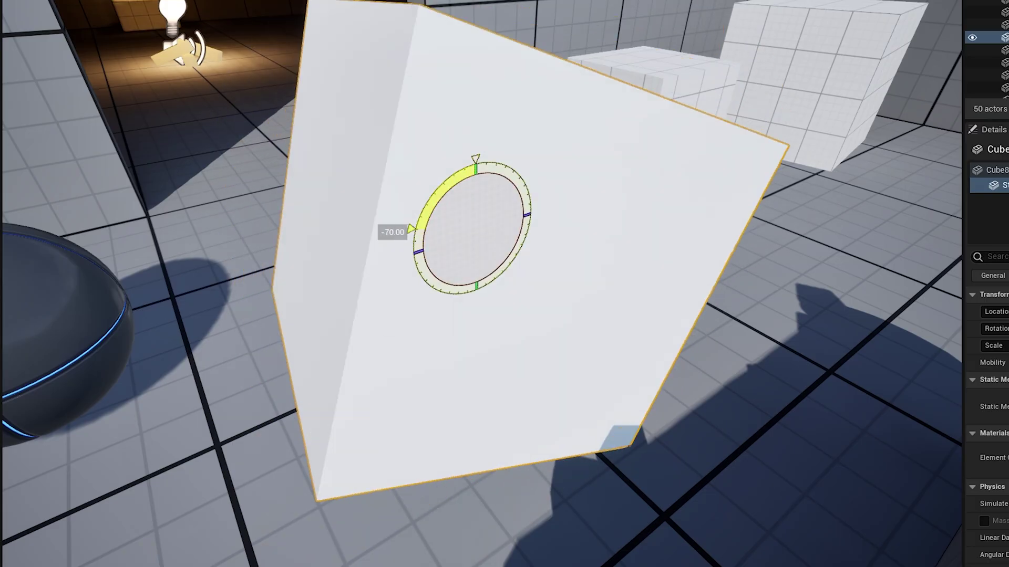
# Step: Rotate the white cube to about -70 degrees and toggle the Content Drawer repeatedly
pyautogui.moveTo(527, 153)
pyautogui.mouseDown()
pyautogui.moveTo(541, 171)
pyautogui.moveTo(399, 214)
pyautogui.moveTo(535, 142)
pyautogui.mouseUp()
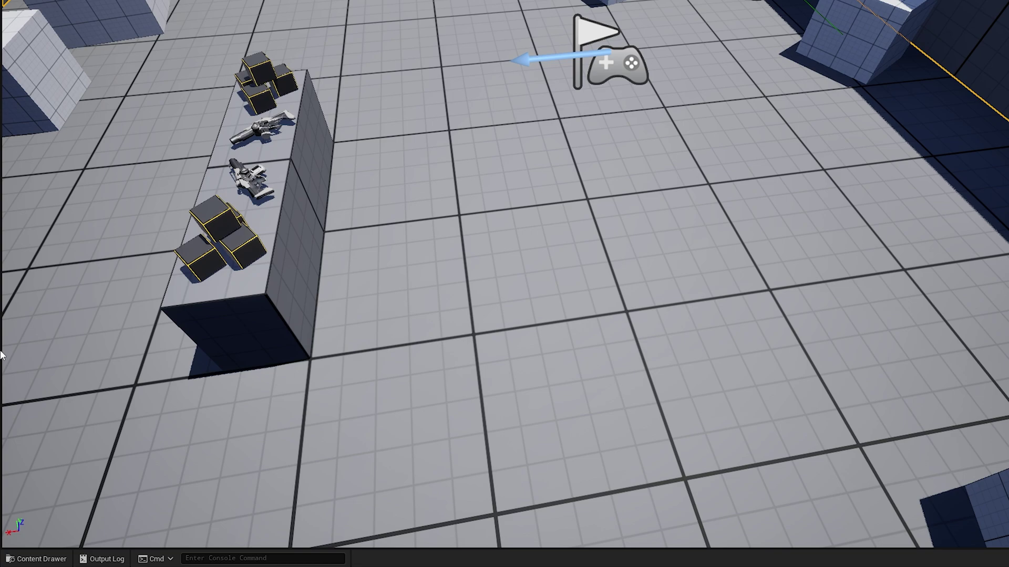
pyautogui.click(36, 559)
pyautogui.click(187, 453)
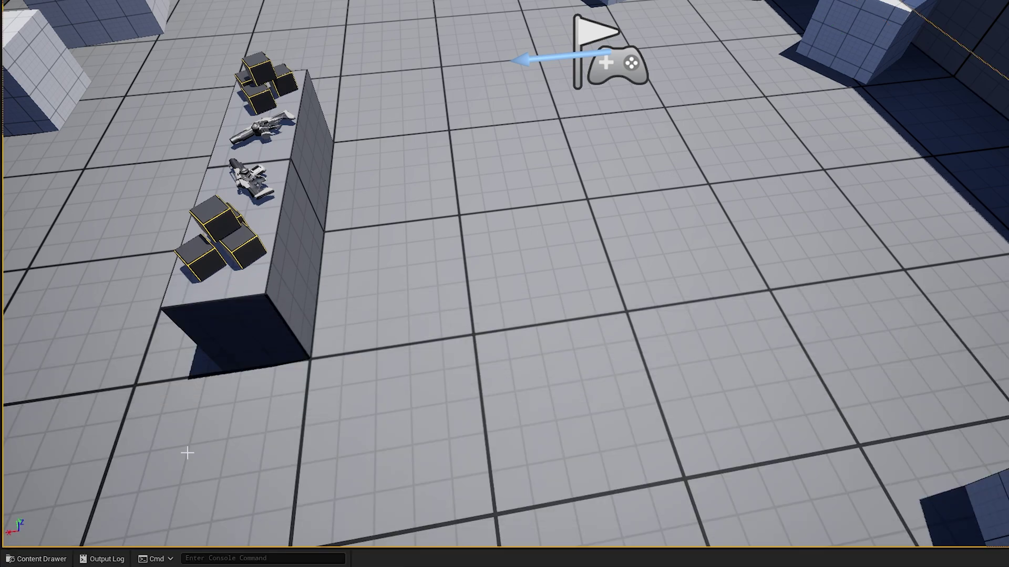
pyautogui.click(37, 559)
pyautogui.click(623, 185)
pyautogui.click(37, 559)
pyautogui.click(586, 168)
pyautogui.click(40, 559)
pyautogui.click(609, 221)
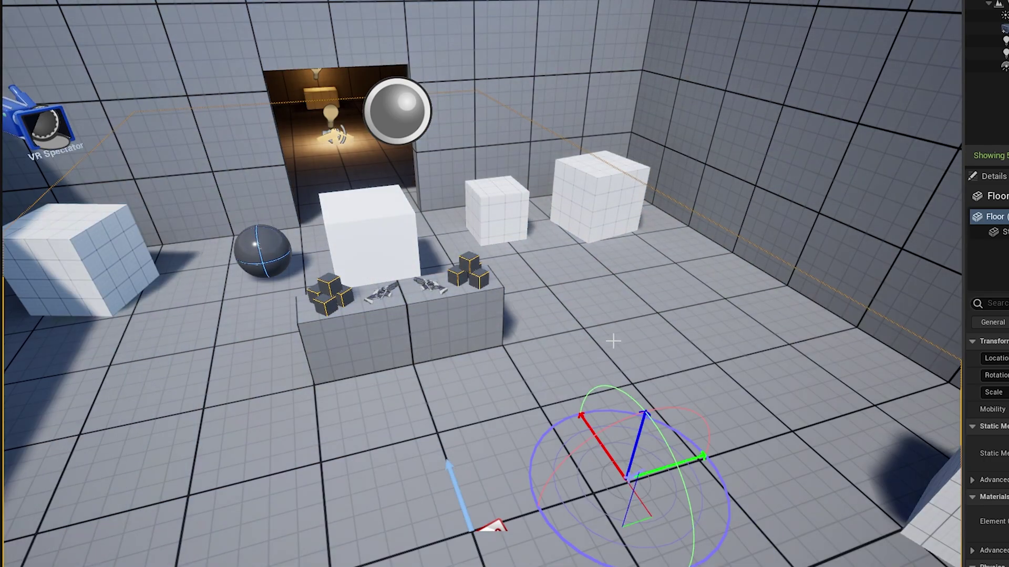
# Step: Swing the directional light with Ctrl+L to change the sun direction and shadows
pyautogui.hotkey('ctrl', 'l')
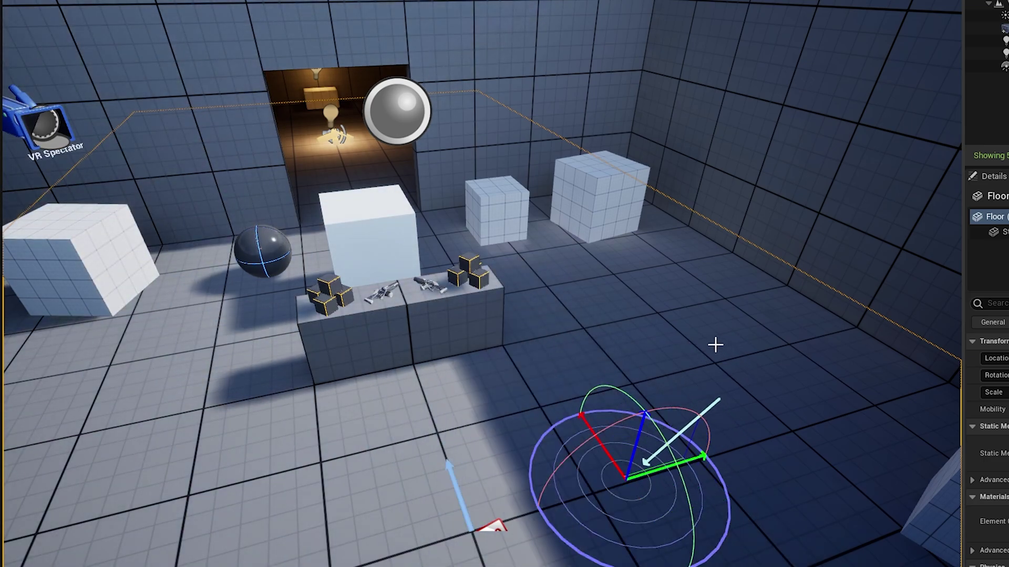
pyautogui.hotkey('ctrl', 'l')
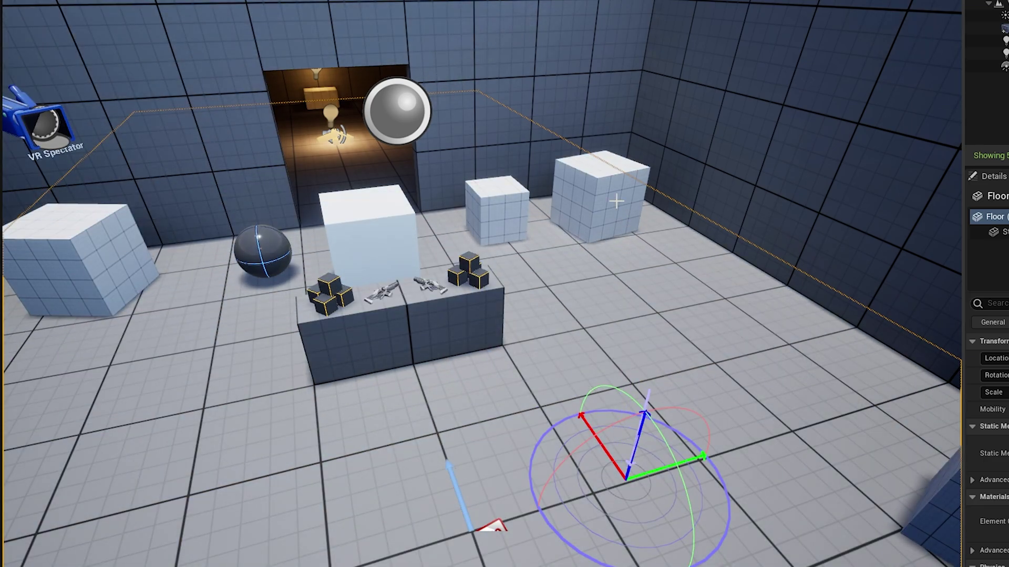
pyautogui.moveTo(619, 283); pyautogui.dragTo(621, 287, button='right')
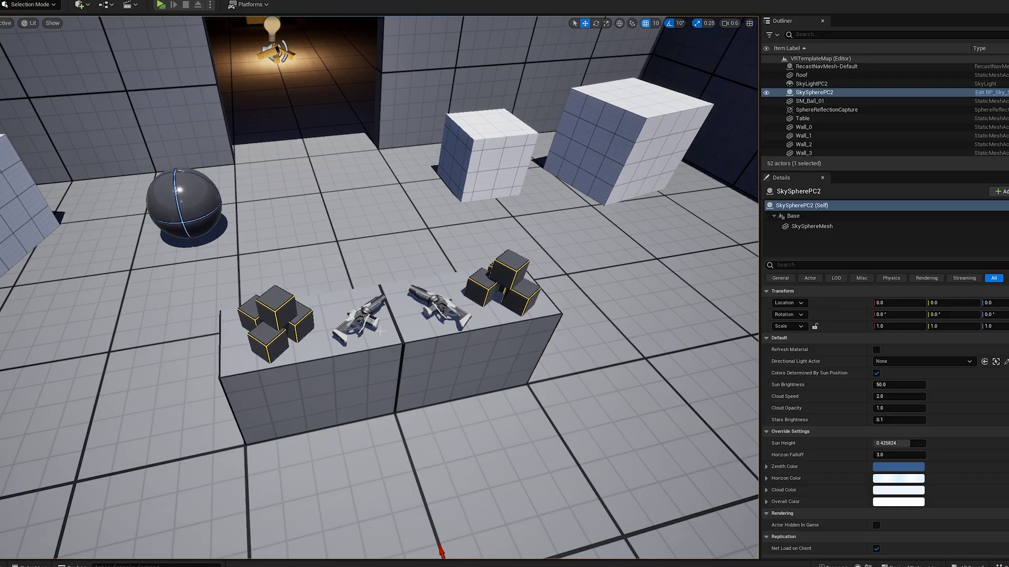
pyautogui.moveTo(496, 335); pyautogui.dragTo(415, 349, button='right')
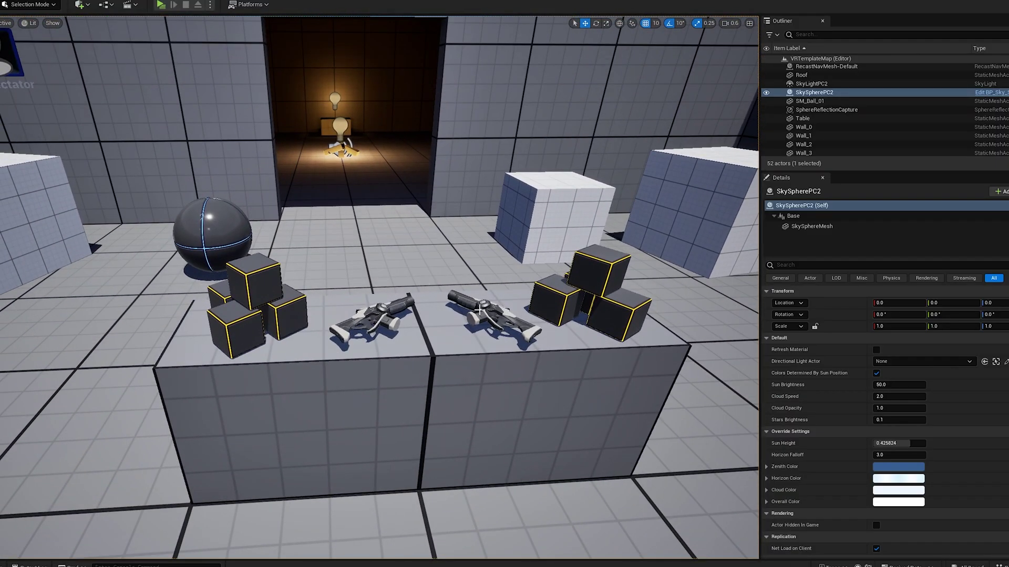
pyautogui.click(479, 310)
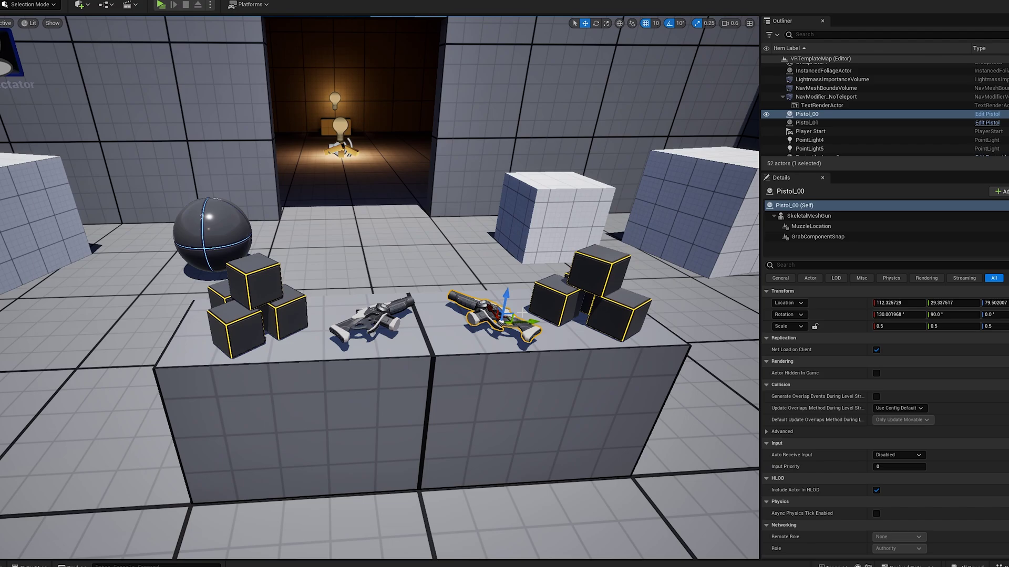
pyautogui.moveTo(480, 256); pyautogui.dragTo(480, 226, button='right')
pyautogui.click(479, 256)
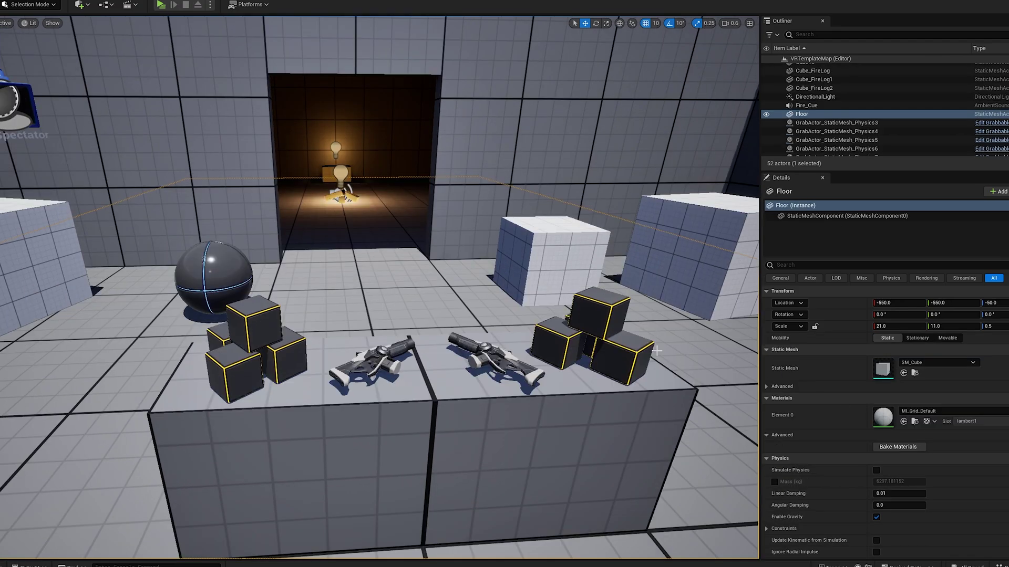
pyautogui.moveTo(480, 255); pyautogui.dragTo(525, 246, button='right')
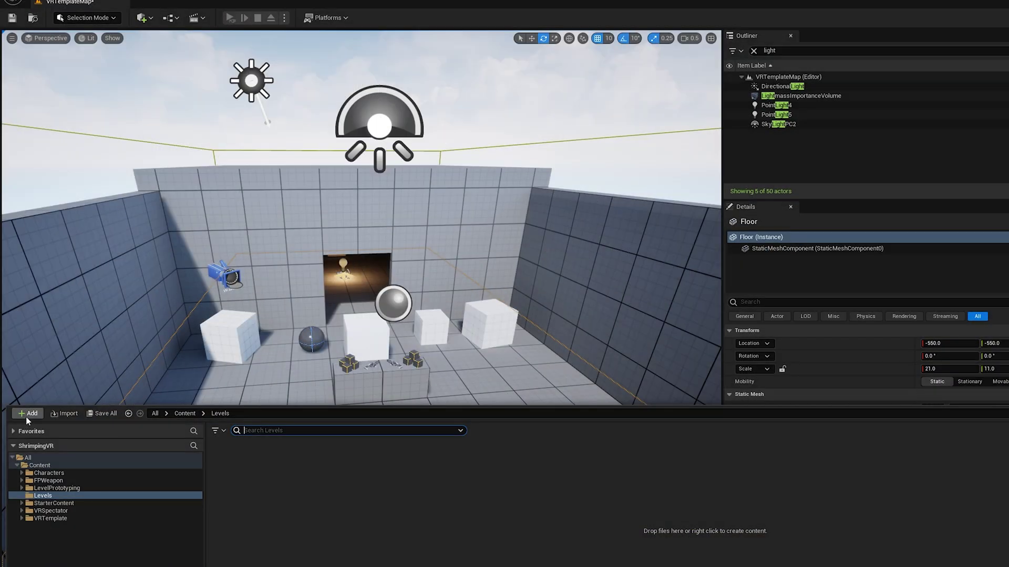
# Step: Add the Starter Content pack to the project via Add Feature or Content Pack
pyautogui.click(27, 414)
pyautogui.moveTo(35, 239)
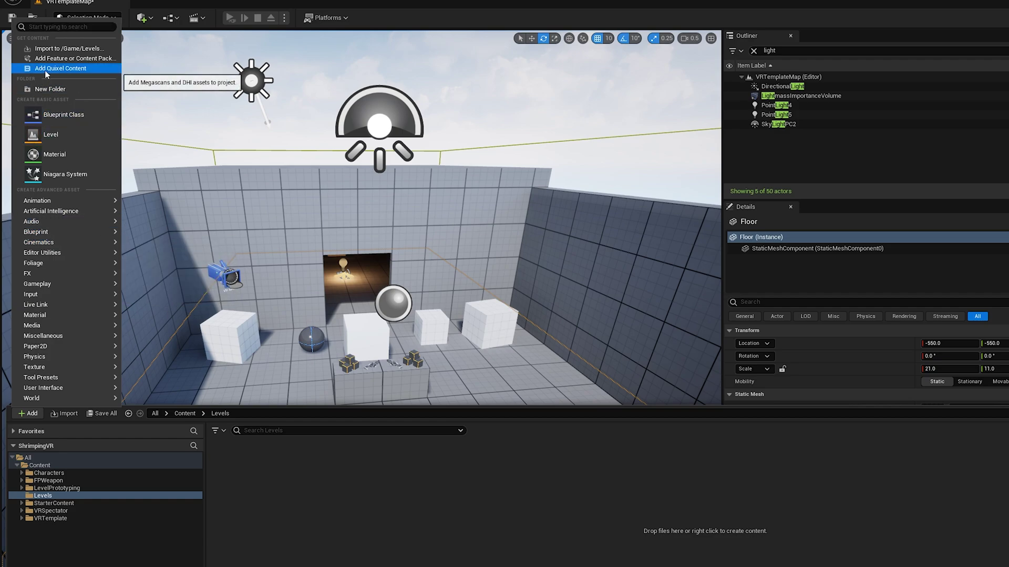
pyautogui.click(59, 59)
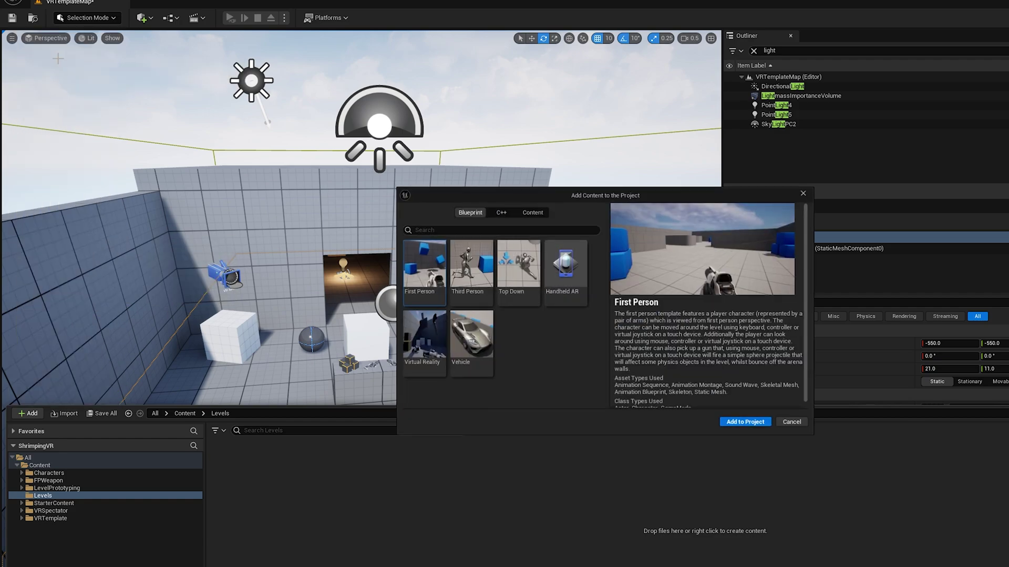
pyautogui.click(528, 213)
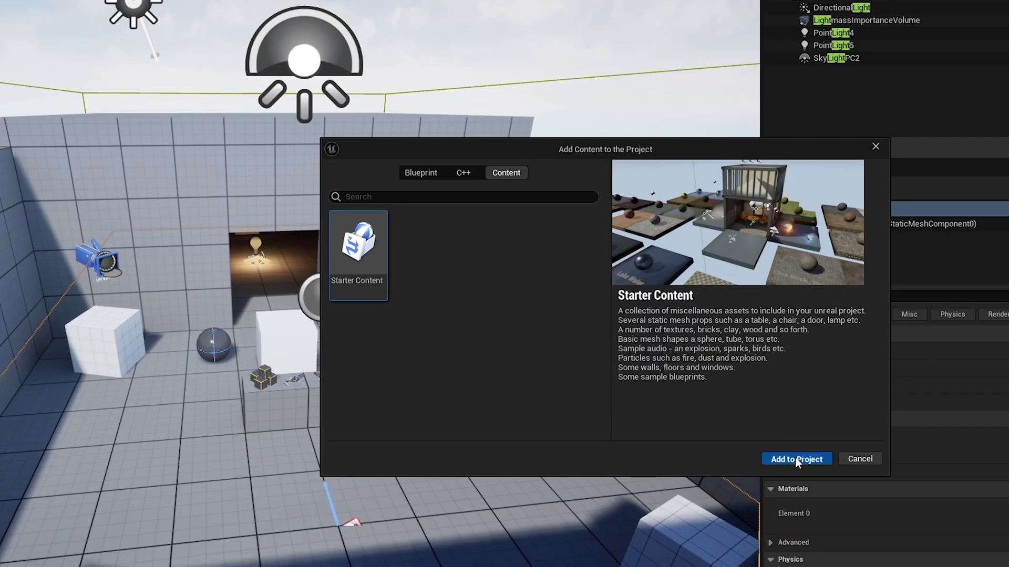
pyautogui.click(795, 458)
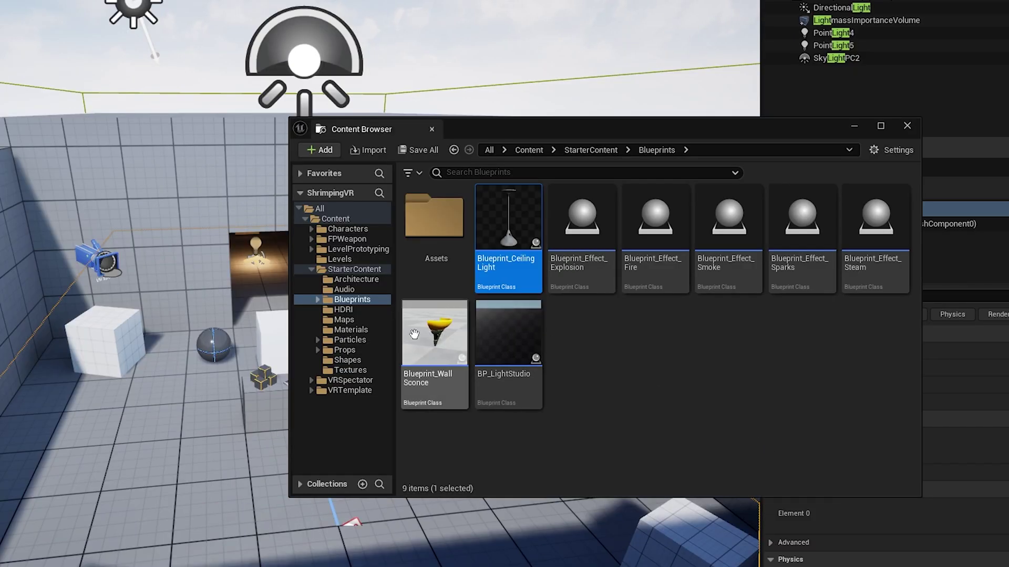
# Step: Inspect the BP_LightStudio, explosion and smoke blueprints, then the materials, maps and particles folders
pyautogui.click(508, 336)
pyautogui.click(582, 221)
pyautogui.click(720, 221)
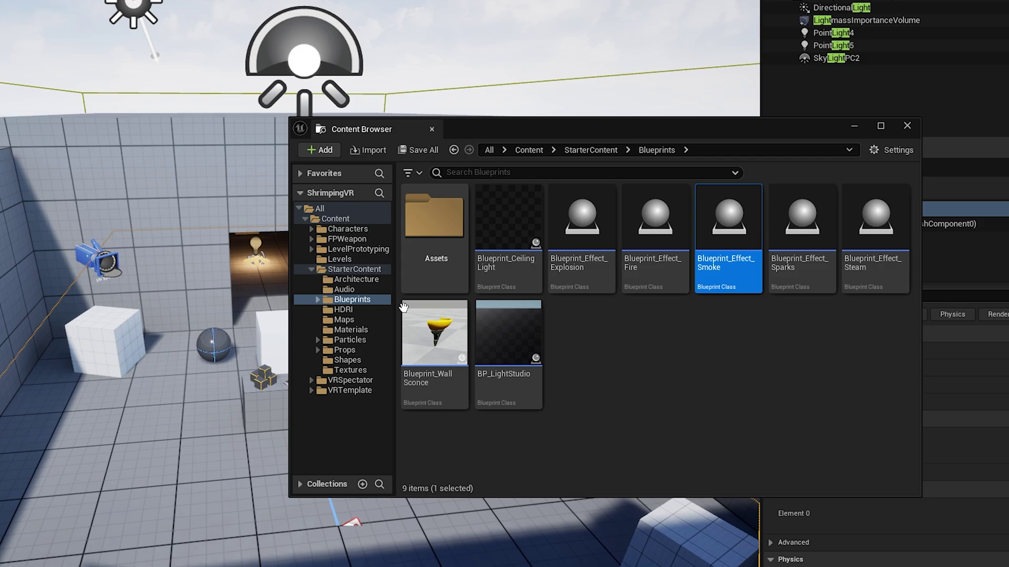
pyautogui.click(351, 329)
pyautogui.click(344, 320)
pyautogui.click(350, 341)
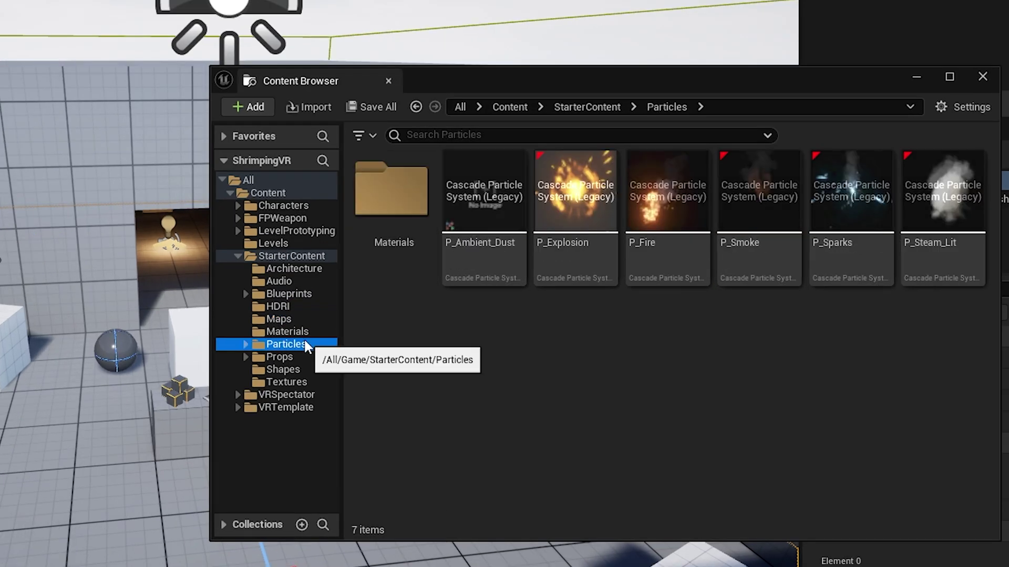
# Step: Browse the 43 starter materials, then the textures, particles and audio folders
pyautogui.click(310, 331)
pyautogui.scroll(-5, 675, 405)
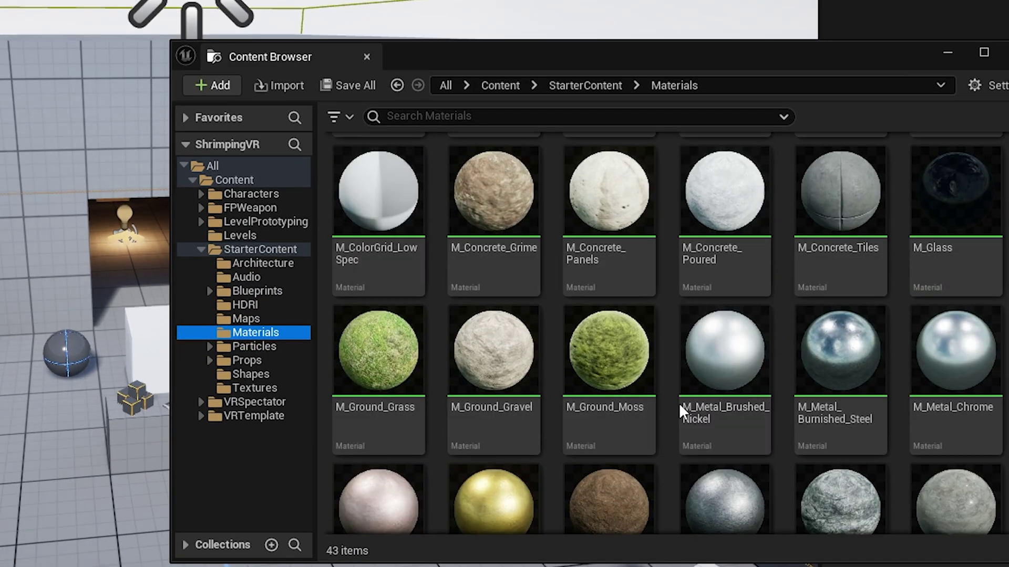
pyautogui.scroll(-10, 683, 408)
pyautogui.click(247, 388)
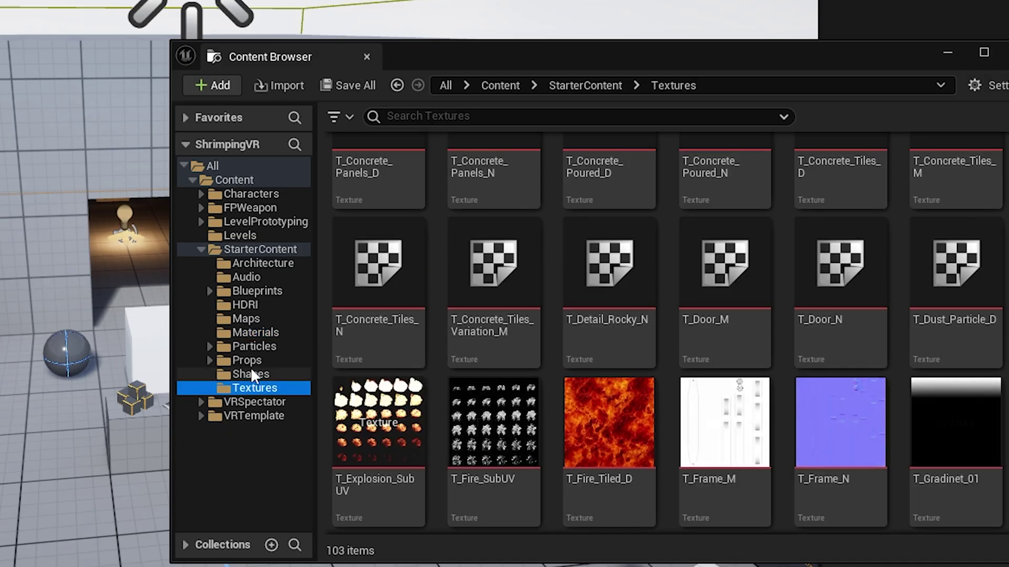
pyautogui.click(255, 346)
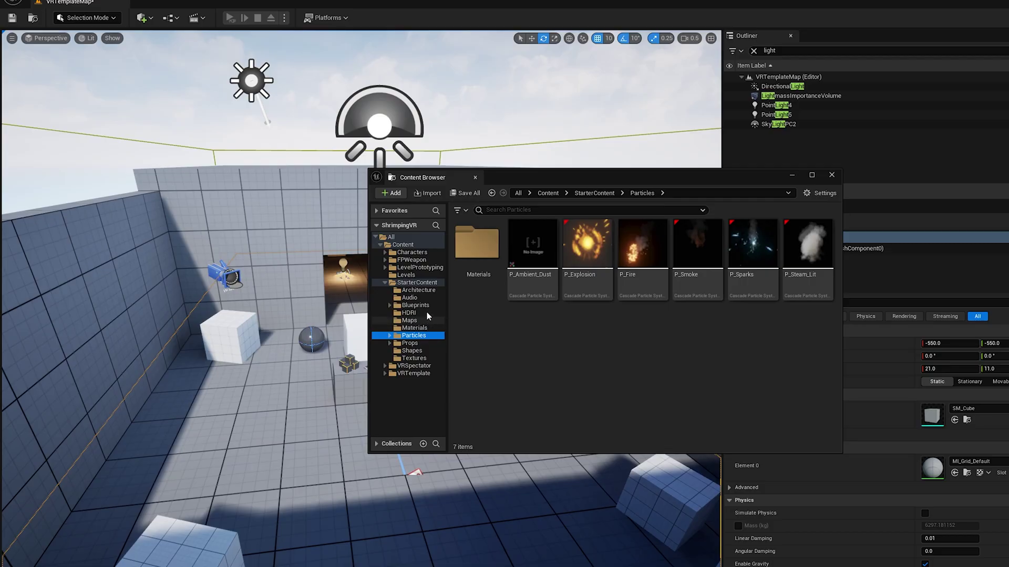
pyautogui.click(410, 297)
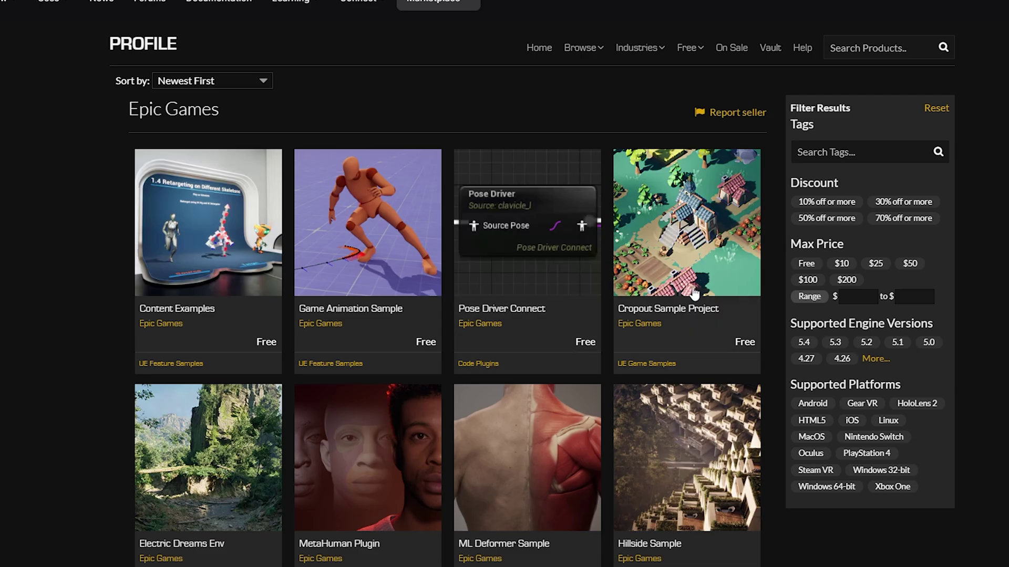
# Step: Scroll through the Synty Store's POLYGON - City Zombies Pack product page
pyautogui.scroll(-5, 586, 265)
pyautogui.scroll(5, 583, 273)
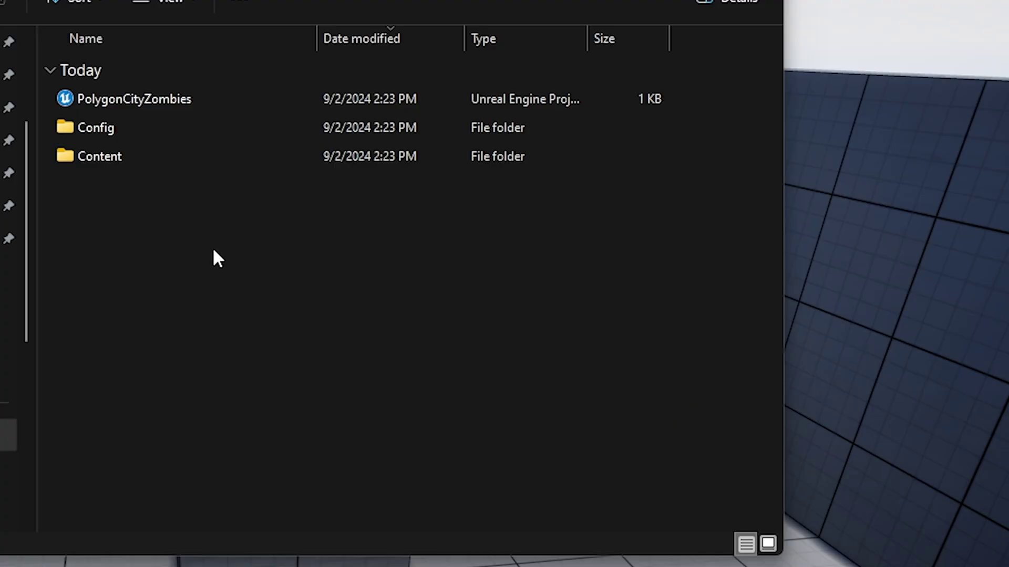
# Step: Open PolygonCityZombies.uproject and accept the engine version prompt
pyautogui.hotkey('alt', 'Left')
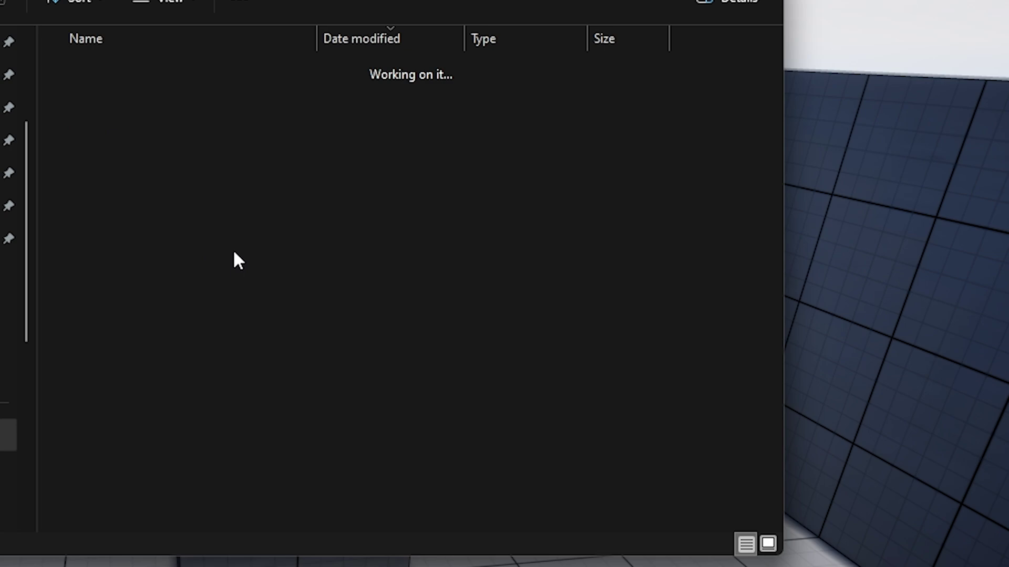
pyautogui.hotkey('alt', 'Right')
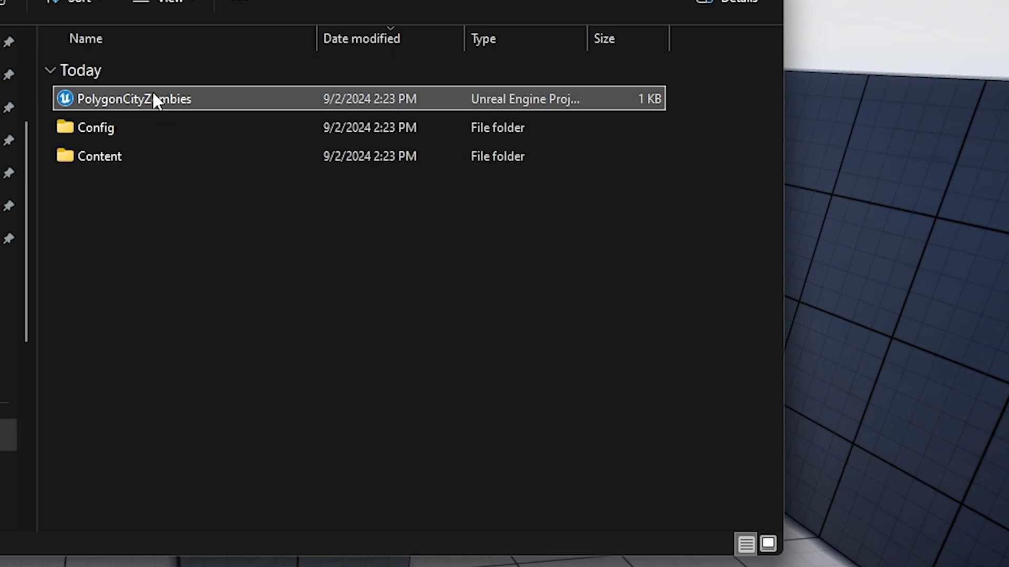
pyautogui.click(874, 392)
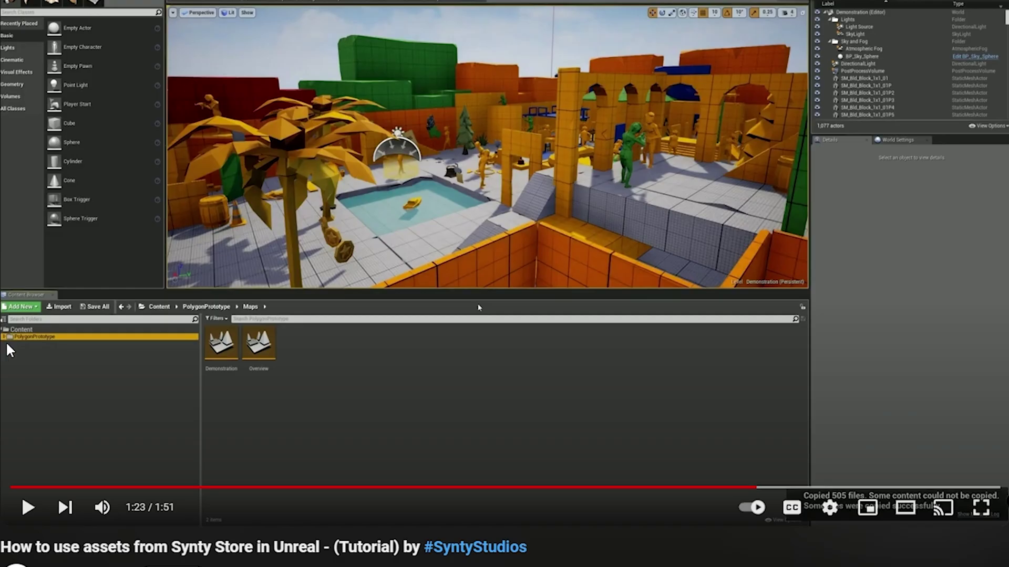
# Step: Rewind the tutorial to 0:42, then choose Migrate on the PolygonCityZombies folder
pyautogui.click(387, 487)
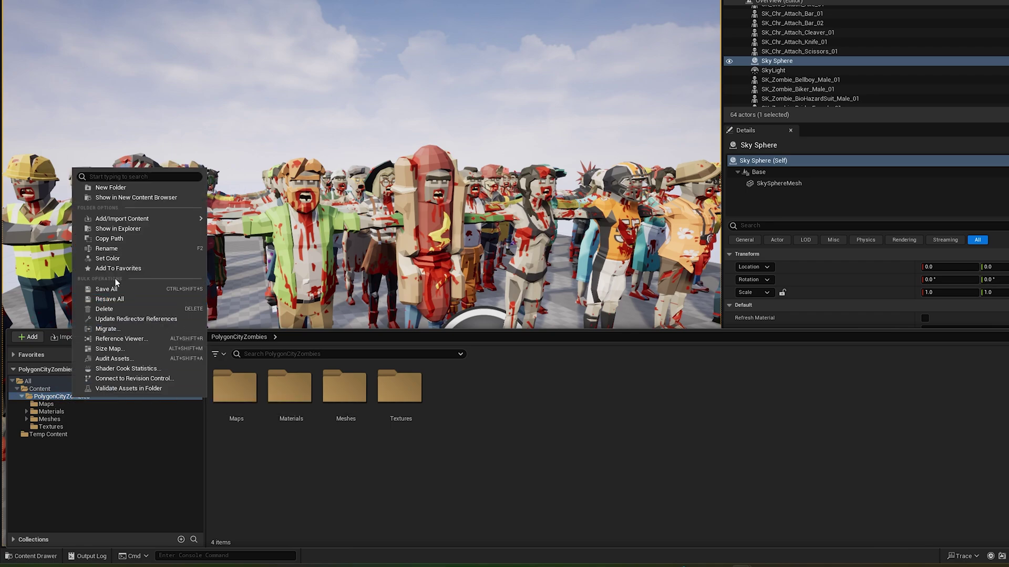
pyautogui.click(126, 332)
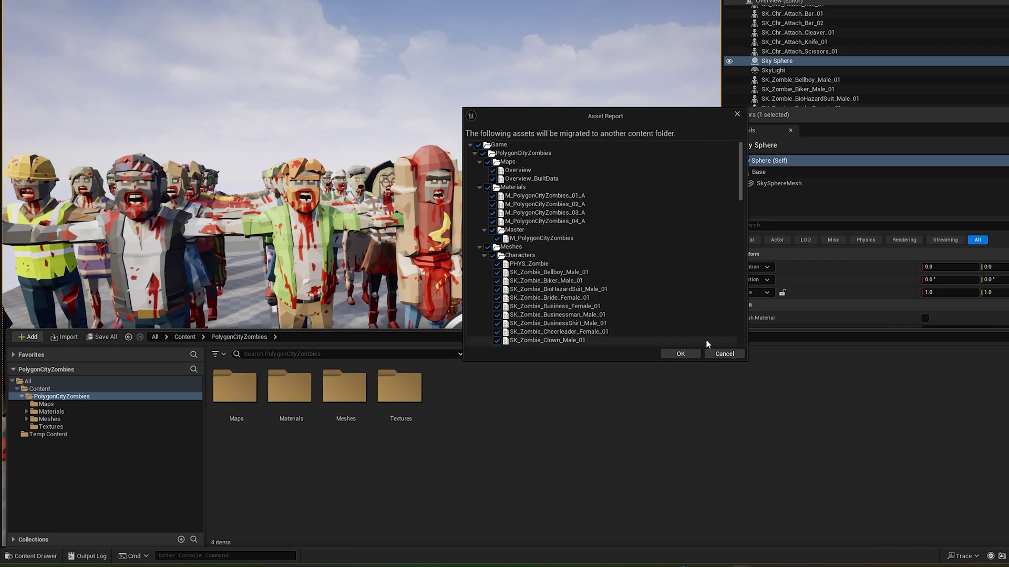
pyautogui.scroll(-10, 689, 302)
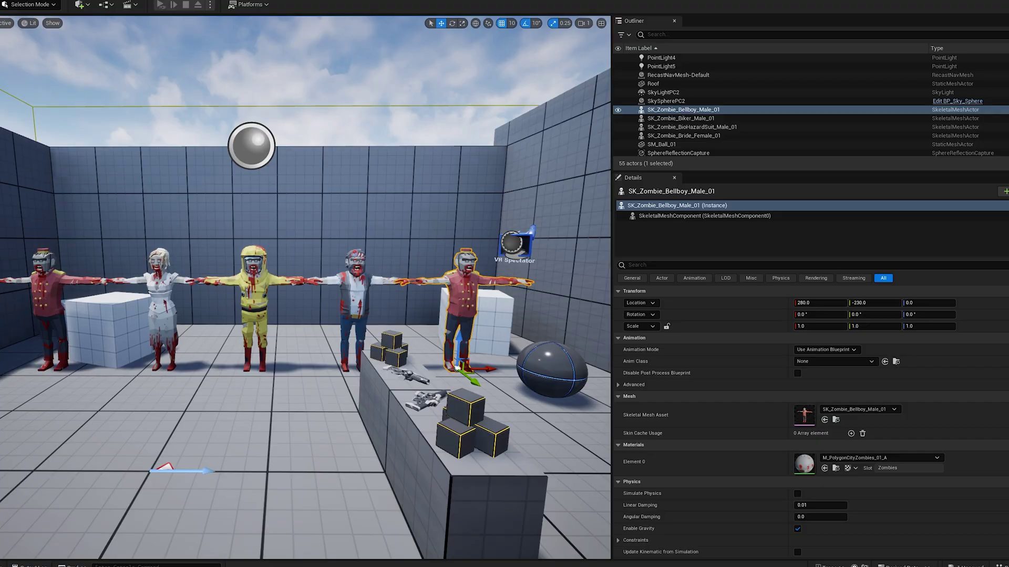
pyautogui.moveTo(320, 222)
pyautogui.mouseDown(button='right')
pyautogui.moveTo(278, 226)
pyautogui.moveTo(315, 225)
pyautogui.mouseUp(button='right')
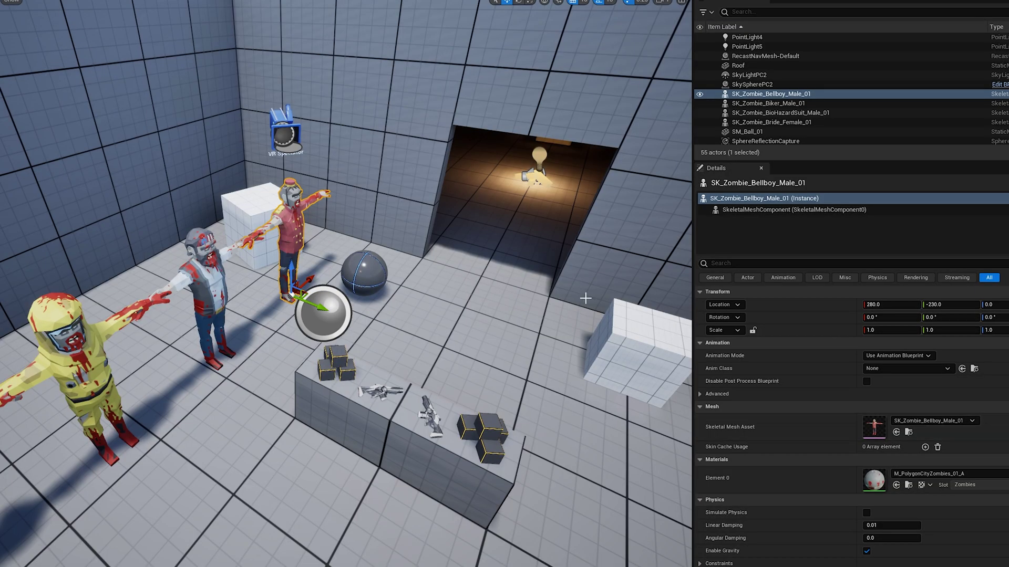
pyautogui.moveTo(530, 215); pyautogui.dragTo(470, 229, button='right')
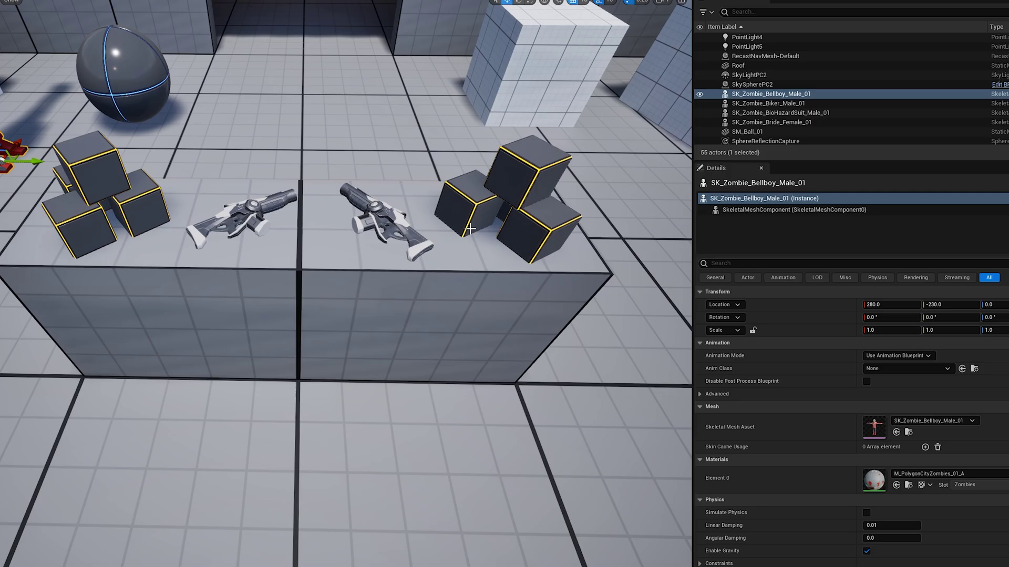
# Step: Select the right-hand pistol and review its projectile-spawning Blueprint graph around Play Haptic Effect
pyautogui.click(379, 219)
pyautogui.moveTo(380, 219); pyautogui.dragTo(380, 219, button='right')
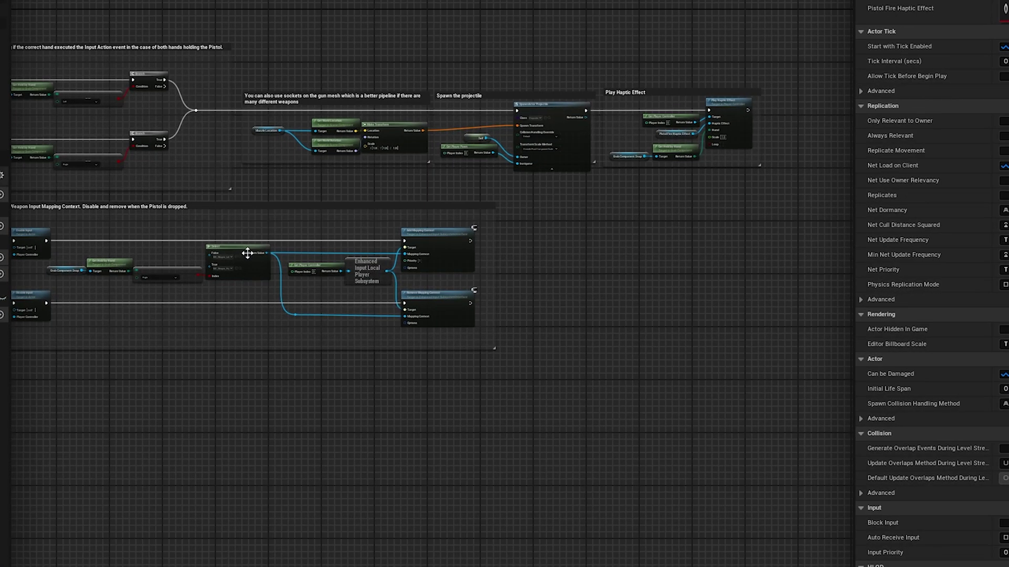
pyautogui.scroll(5, 623, 231)
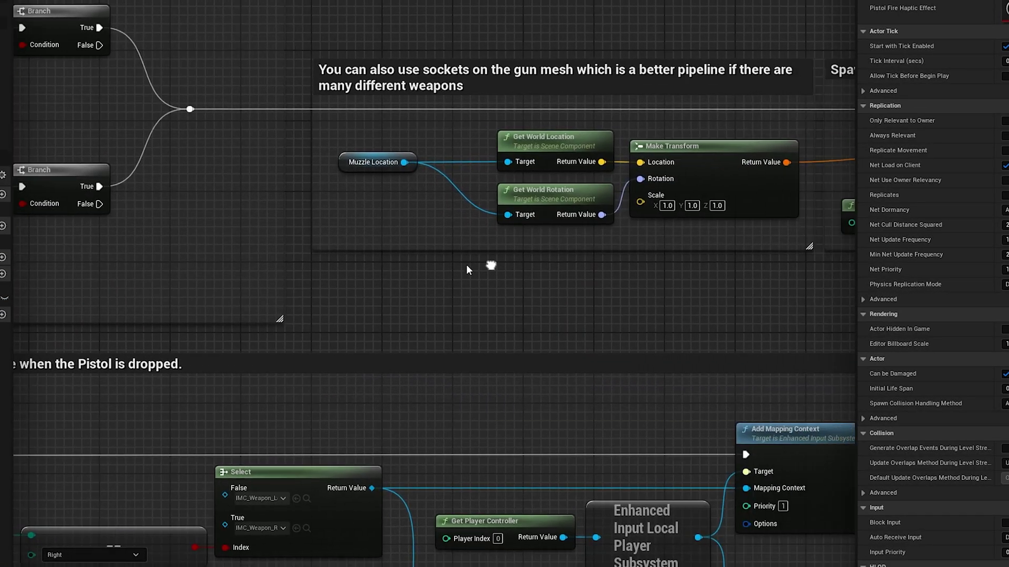
pyautogui.scroll(-2, 689, 289)
pyautogui.scroll(-2, 543, 272)
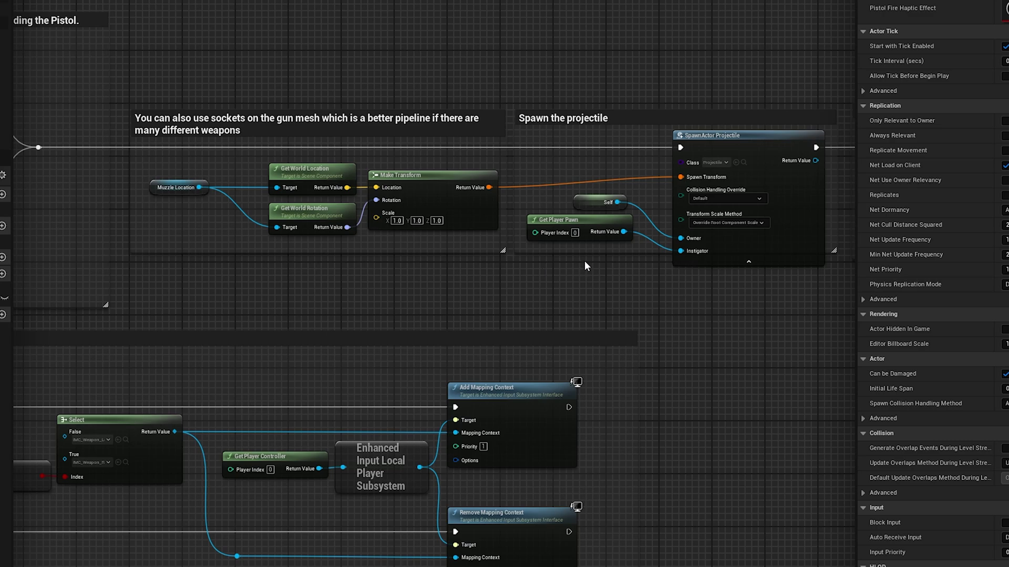
pyautogui.moveTo(603, 141); pyautogui.dragTo(475, 158, button='right')
pyautogui.scroll(2, 632, 249)
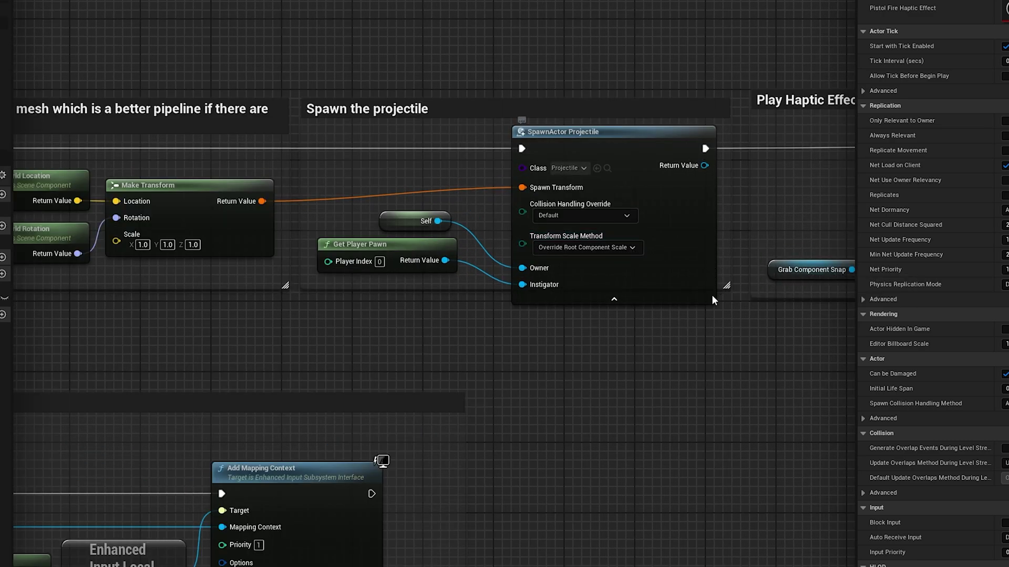
pyautogui.scroll(-5, 711, 295)
pyautogui.scroll(3, 519, 242)
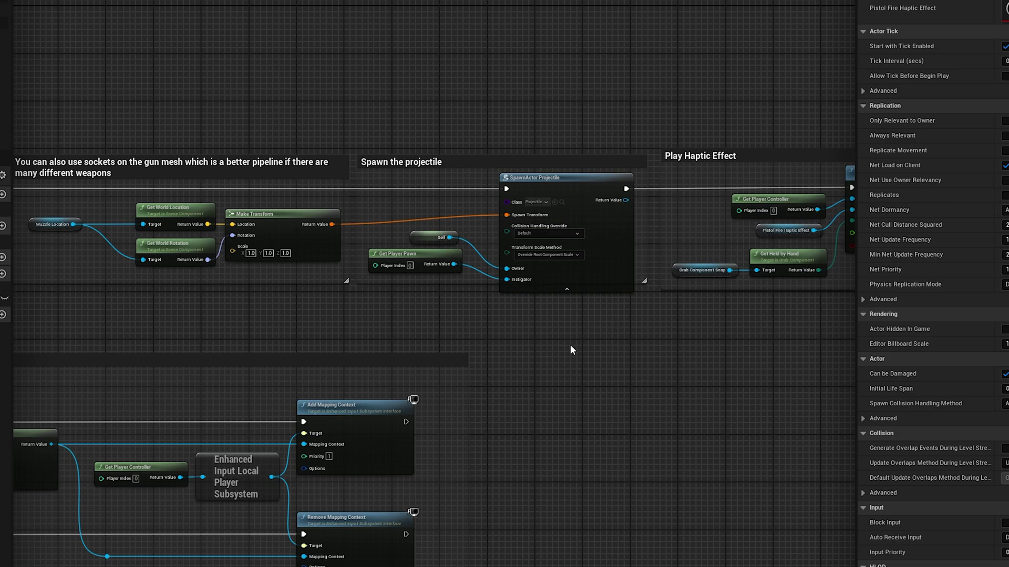
# Step: Raise the M_Projectile_Laser_Inst glow to about 4633 so the laser shines much brighter
pyautogui.moveTo(571, 346); pyautogui.dragTo(457, 327, button='right')
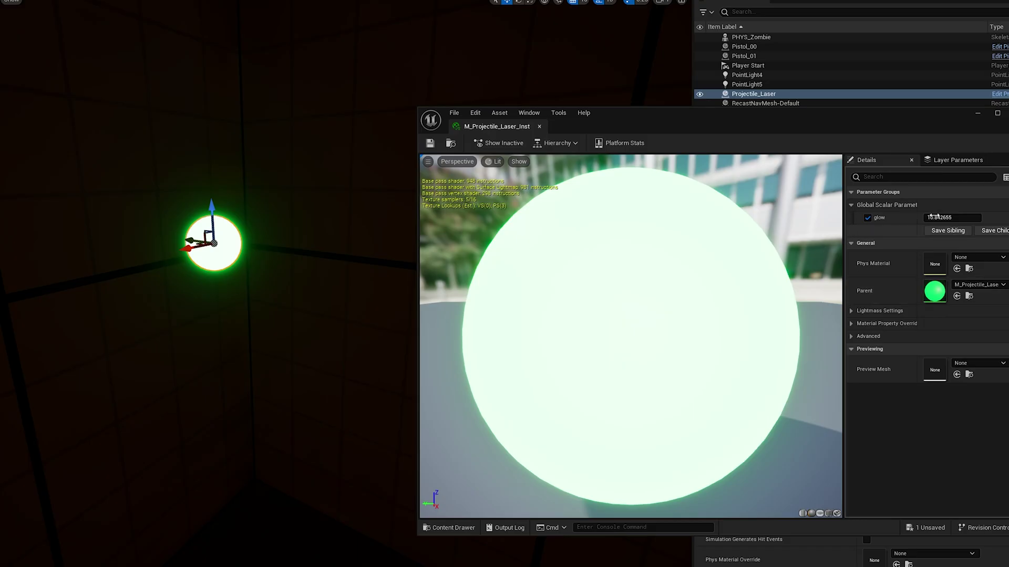
pyautogui.moveTo(926, 218); pyautogui.dragTo(998, 218)
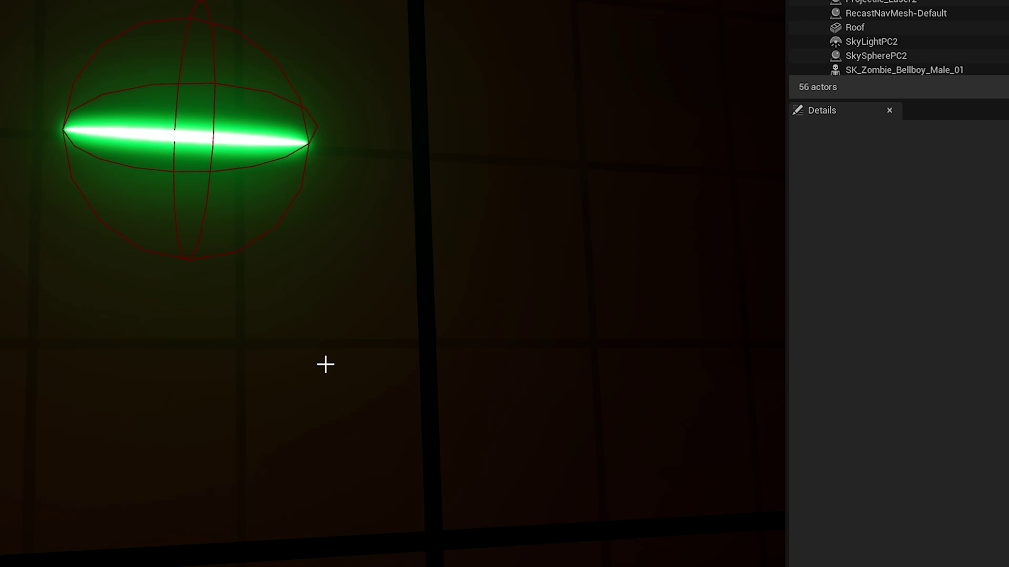
pyautogui.moveTo(325, 364); pyautogui.dragTo(399, 362, button='right')
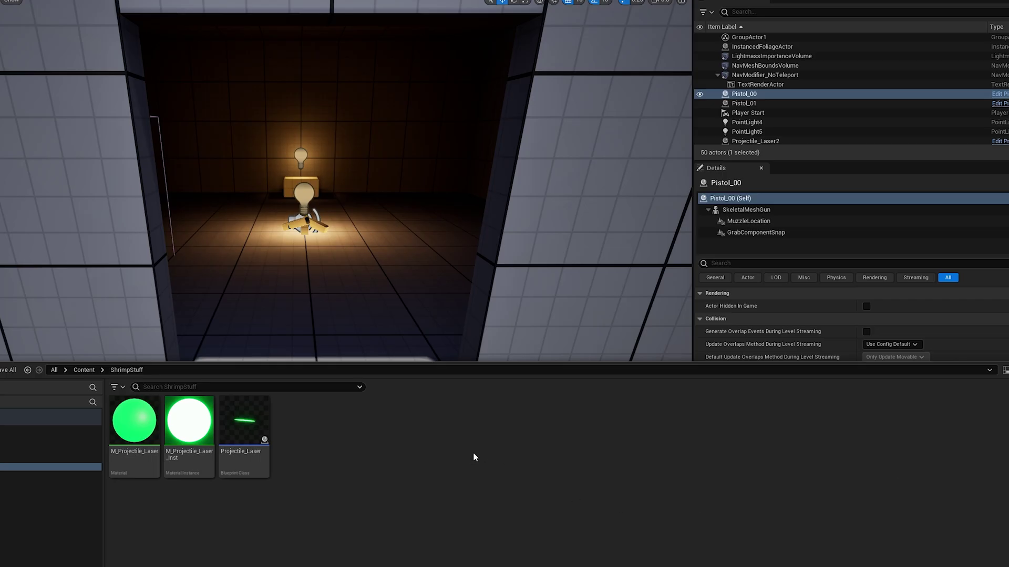
# Step: Create a new Blueprint Class based on Character
pyautogui.rightClick(318, 419)
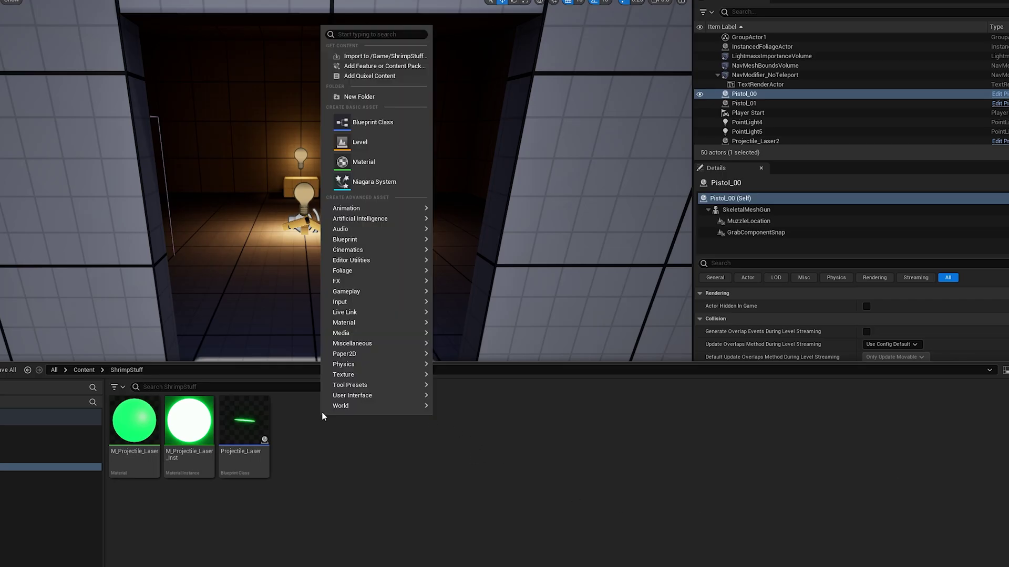
pyautogui.click(358, 129)
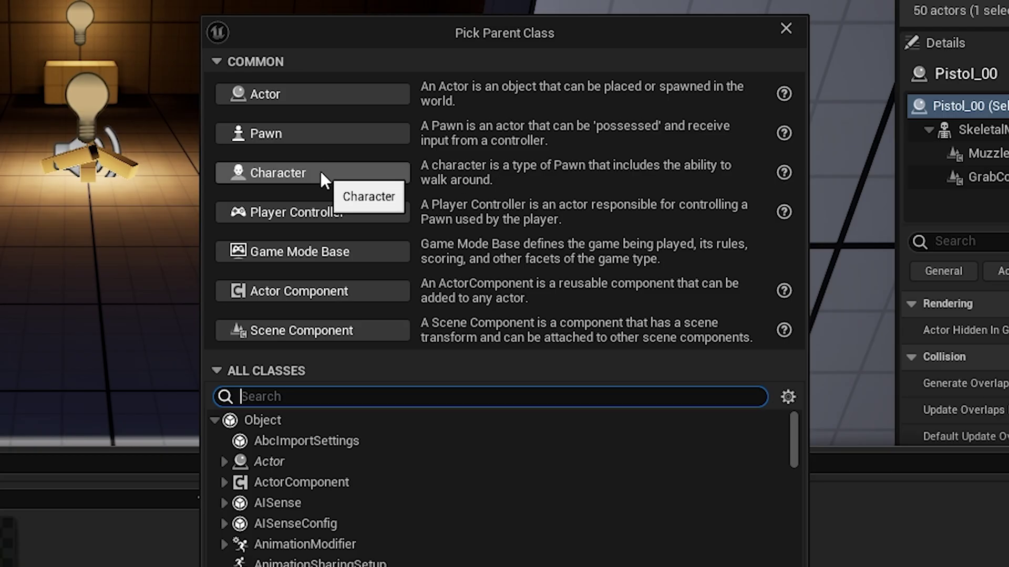
pyautogui.click(320, 172)
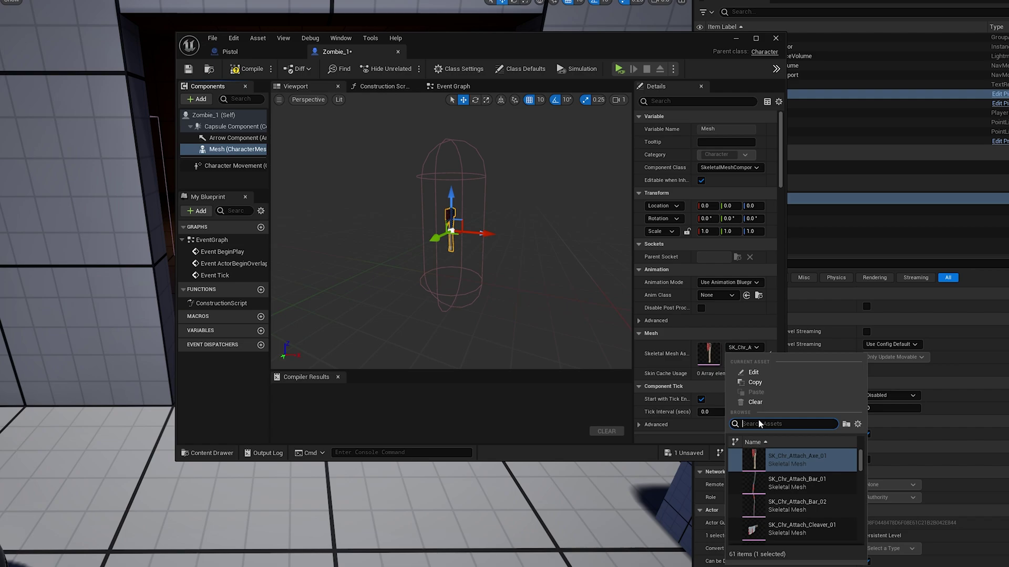
# Step: Assign the hazmat-suit zombie skeletal mesh to the new character blueprint
pyautogui.write('hazmat')
pyautogui.click(794, 455)
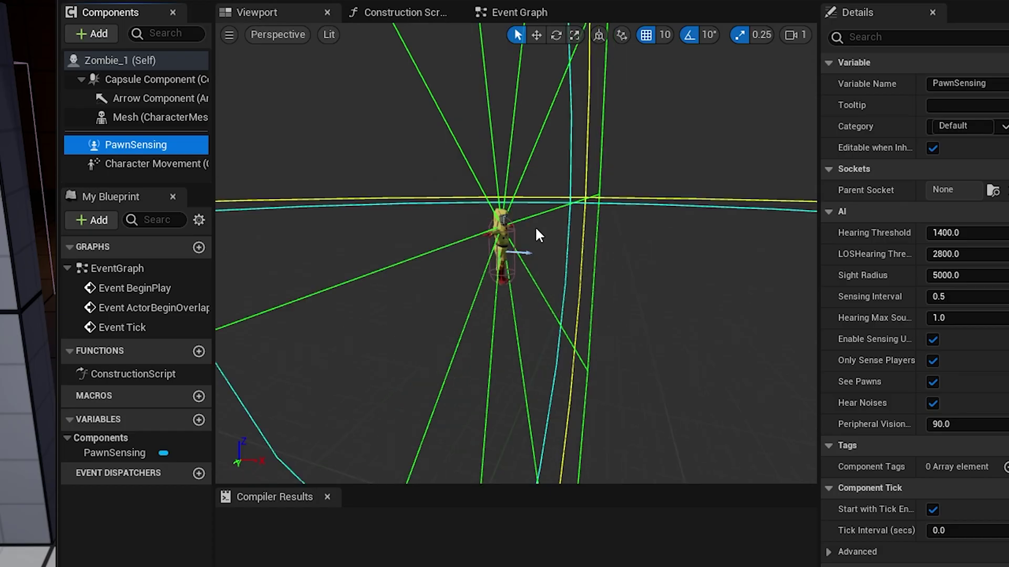
pyautogui.scroll(-5, 463, 215)
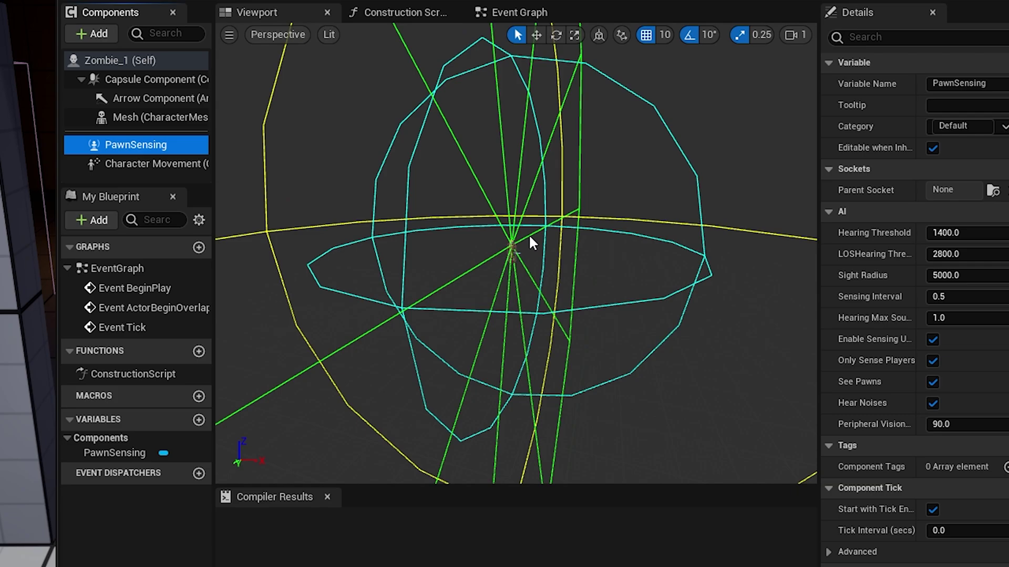
pyautogui.scroll(6, 528, 235)
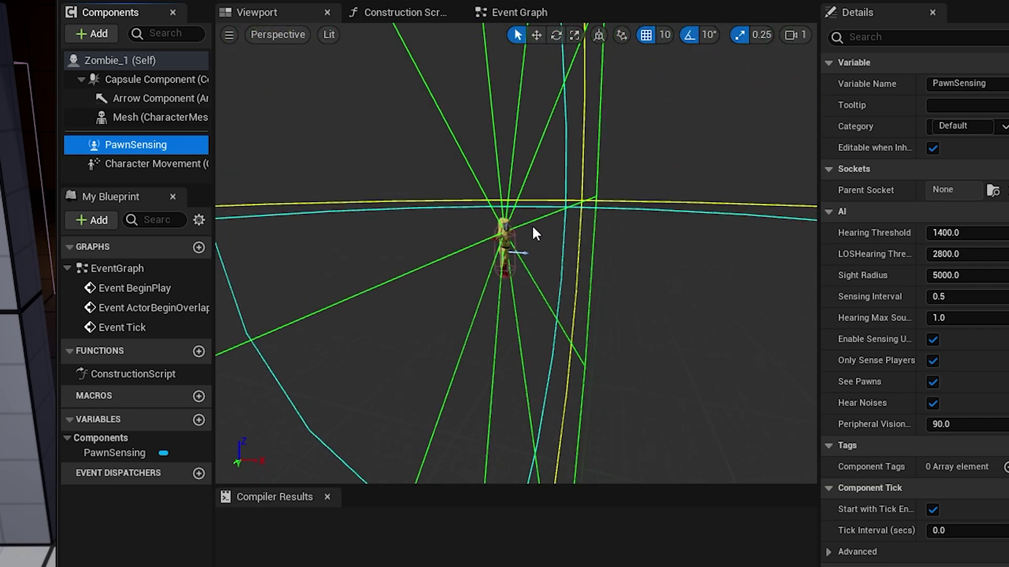
pyautogui.scroll(2, 533, 228)
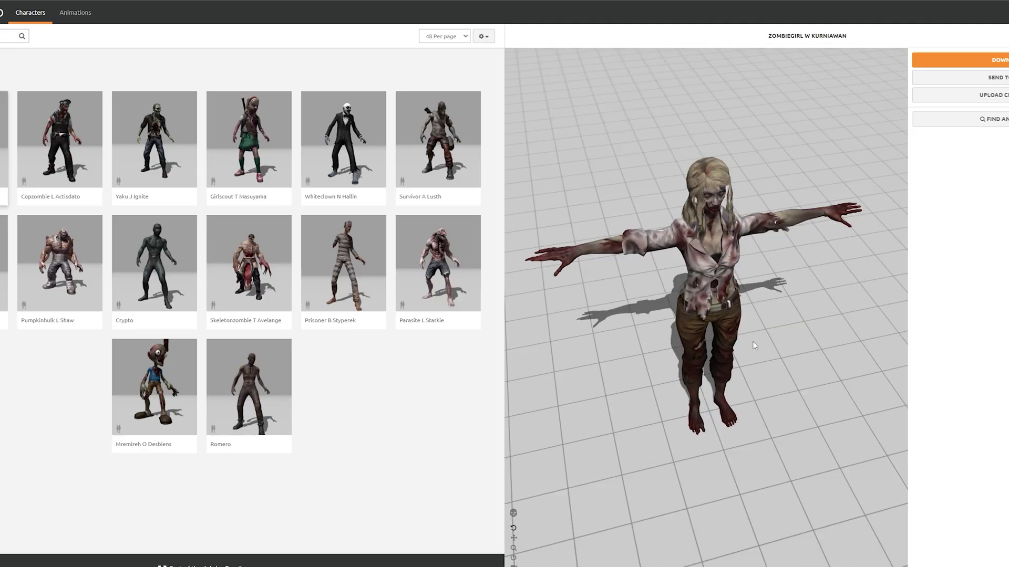
# Step: Inspect the zombie preview and WalkBlendSpace_1D, then view the ABP_Enemy_ai Event Graph
pyautogui.moveTo(752, 341); pyautogui.dragTo(751, 188)
pyautogui.scroll(3, 755, 188)
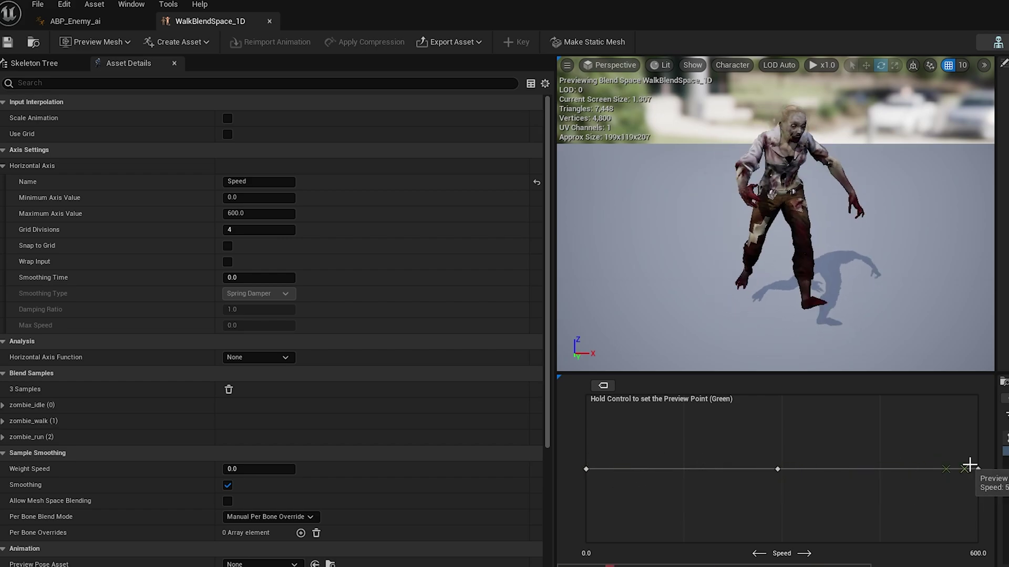
pyautogui.click(83, 25)
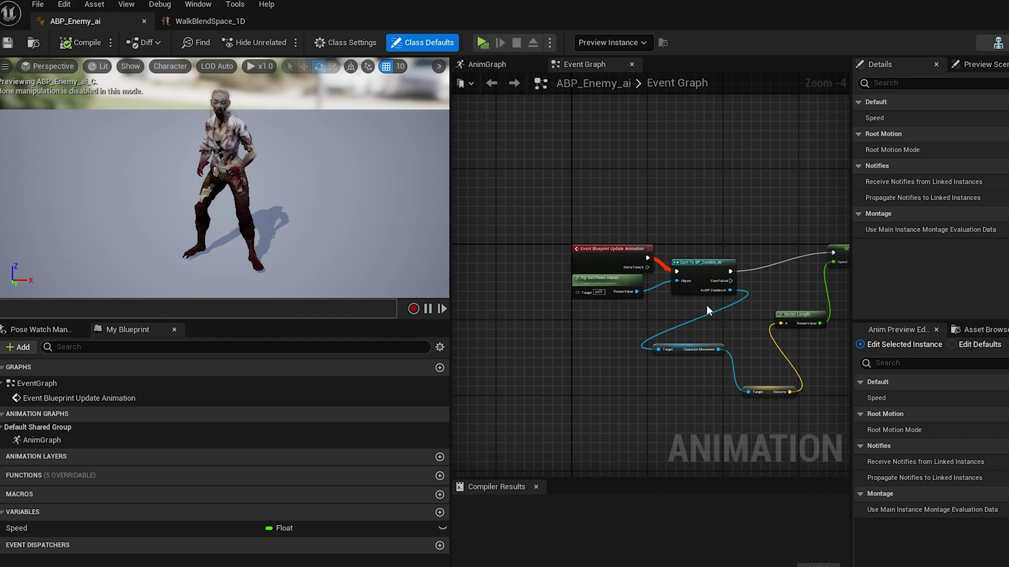
pyautogui.scroll(-1, 758, 324)
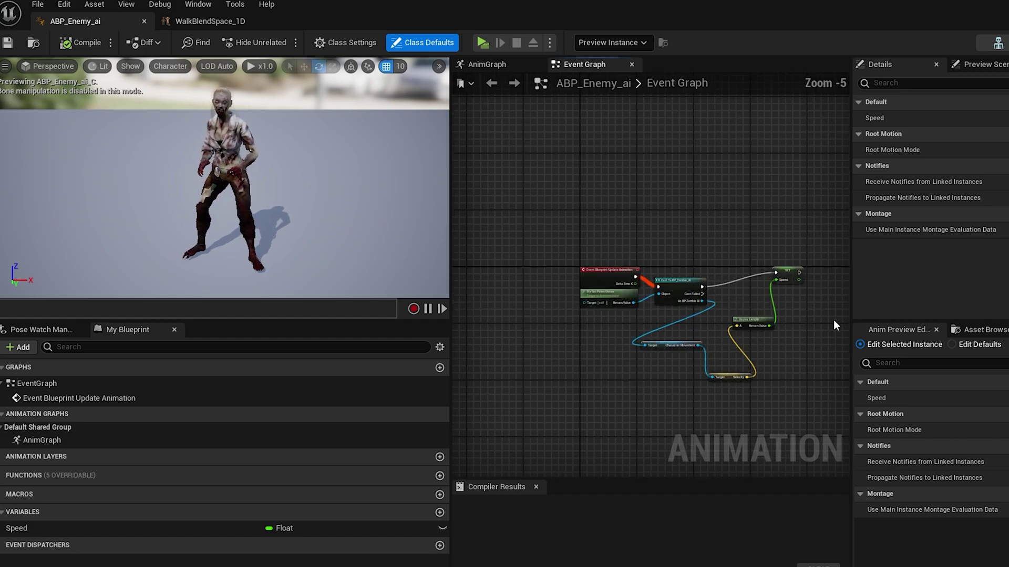
pyautogui.scroll(1, 833, 320)
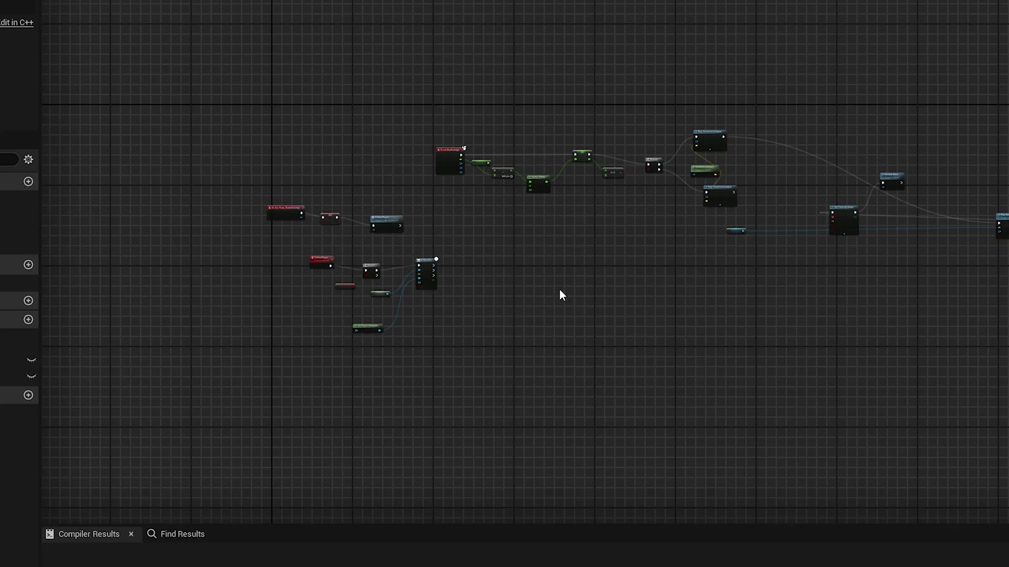
pyautogui.scroll(3, 418, 239)
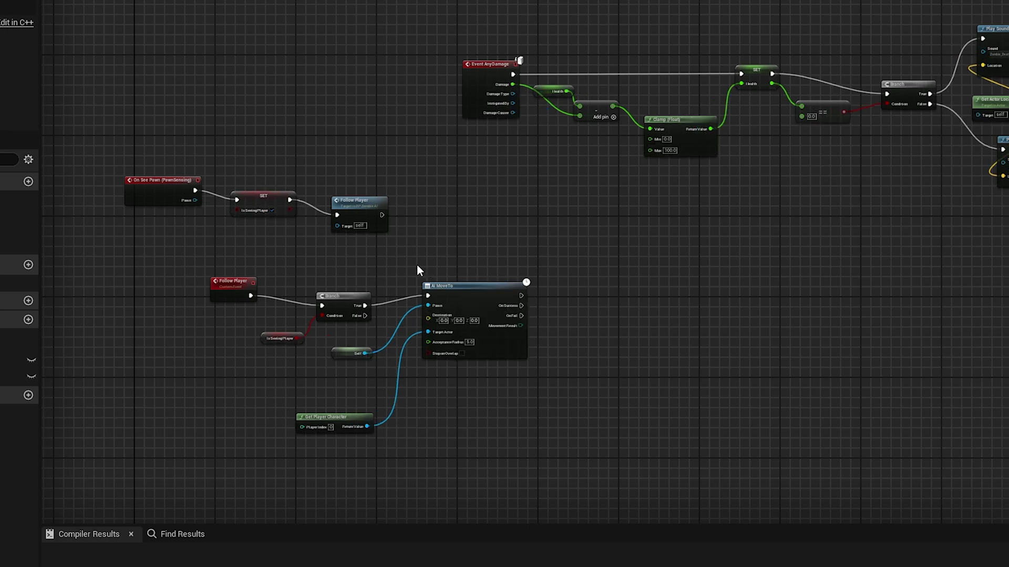
pyautogui.scroll(3, 253, 317)
pyautogui.moveTo(453, 232); pyautogui.dragTo(352, 269, button='right')
pyautogui.scroll(-5, 352, 270)
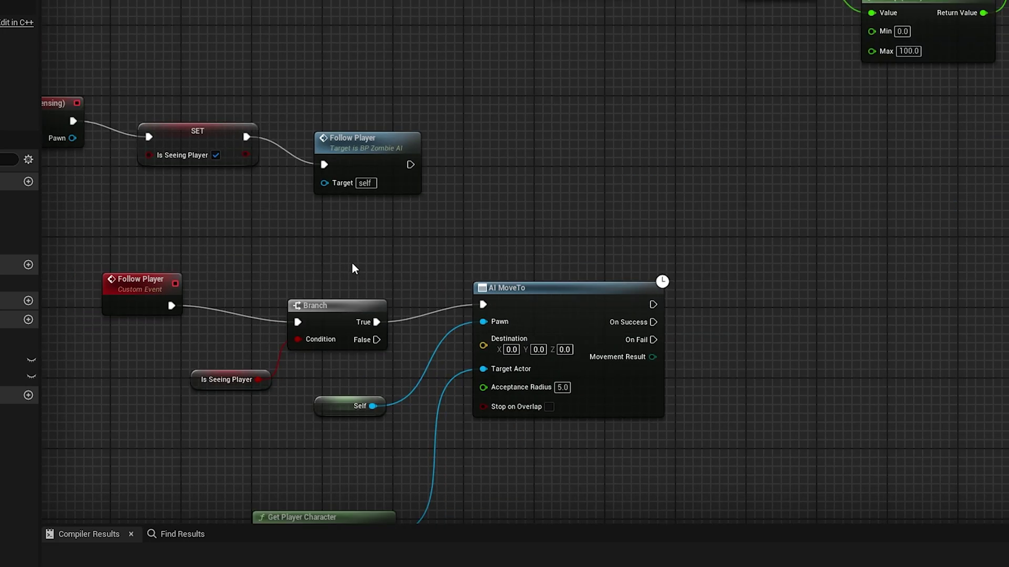
pyautogui.scroll(3, 341, 254)
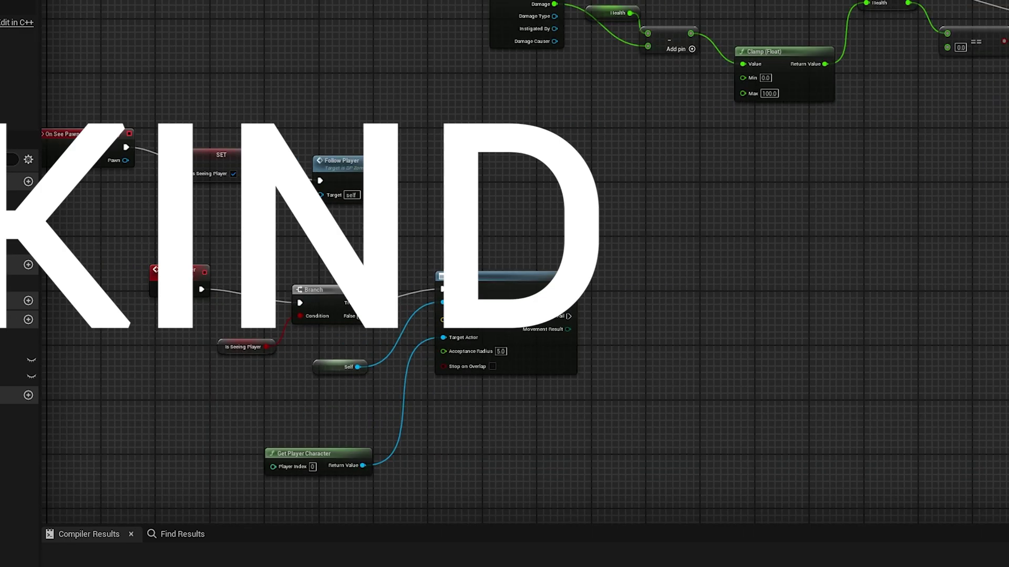
pyautogui.moveTo(341, 253)
pyautogui.mouseDown(button='right')
pyautogui.moveTo(657, 284)
pyautogui.moveTo(584, 279)
pyautogui.moveTo(598, 213)
pyautogui.moveTo(549, 153)
pyautogui.moveTo(883, 331)
pyautogui.moveTo(642, 310)
pyautogui.moveTo(644, 336)
pyautogui.mouseUp(button='right')
pyautogui.scroll(-6, 645, 337)
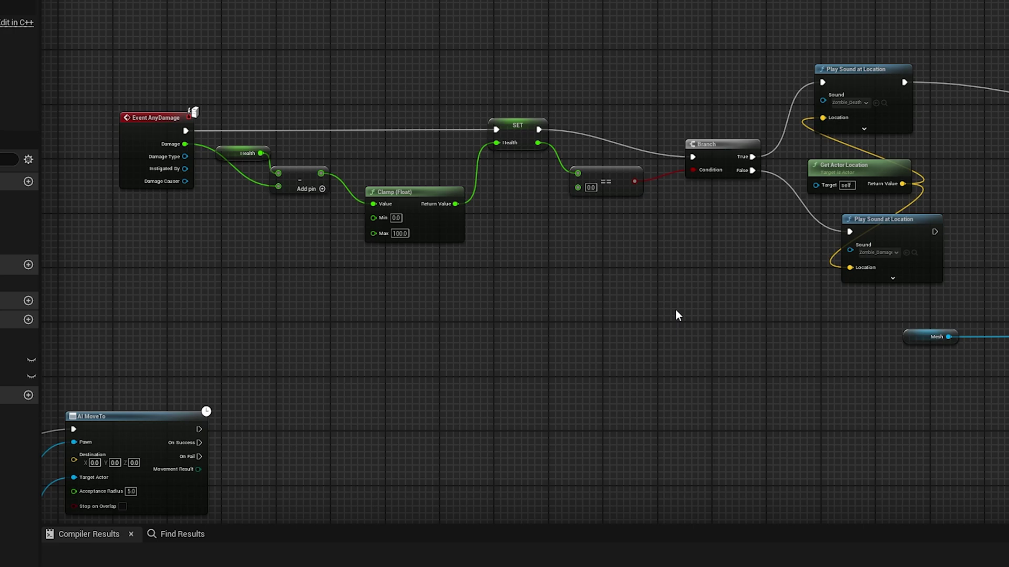
pyautogui.scroll(4, 711, 326)
pyautogui.moveTo(644, 279); pyautogui.dragTo(704, 309, button='right')
pyautogui.moveTo(649, 277); pyautogui.dragTo(616, 219, button='right')
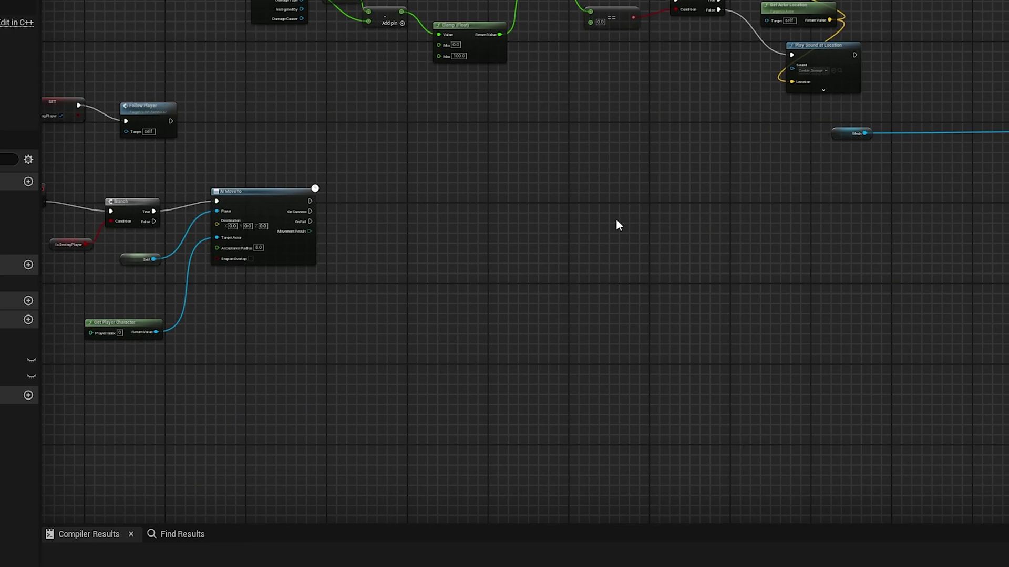
pyautogui.rightClick(704, 272)
pyautogui.scroll(-3, 701, 276)
pyautogui.scroll(-20, 701, 280)
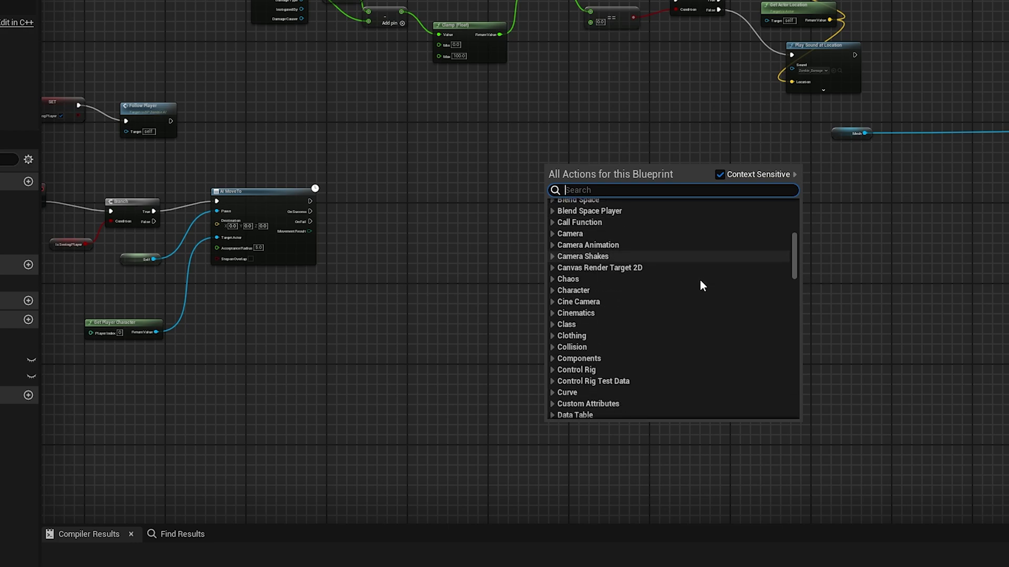
pyautogui.scroll(-2, 683, 324)
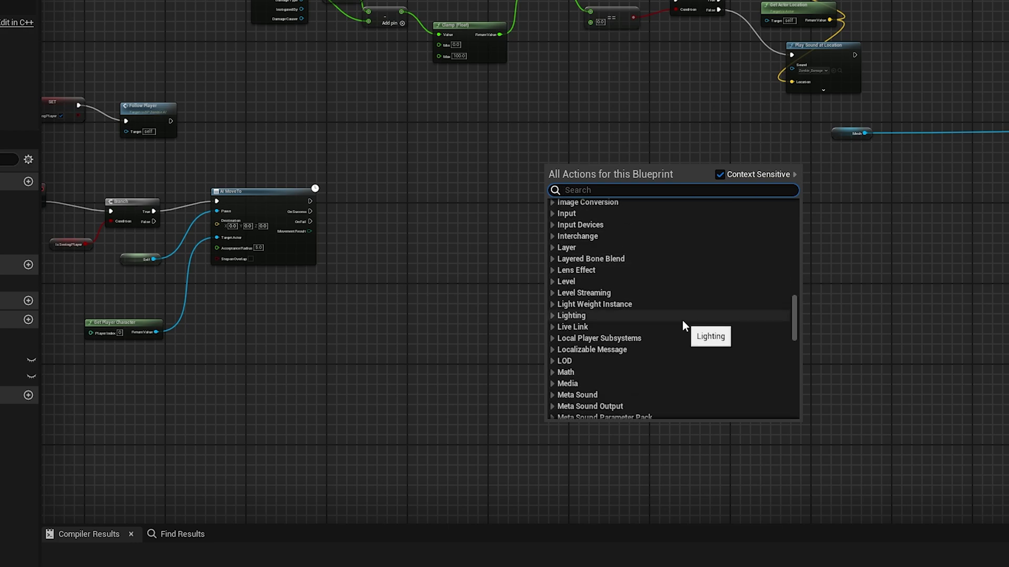
pyautogui.click(986, 305)
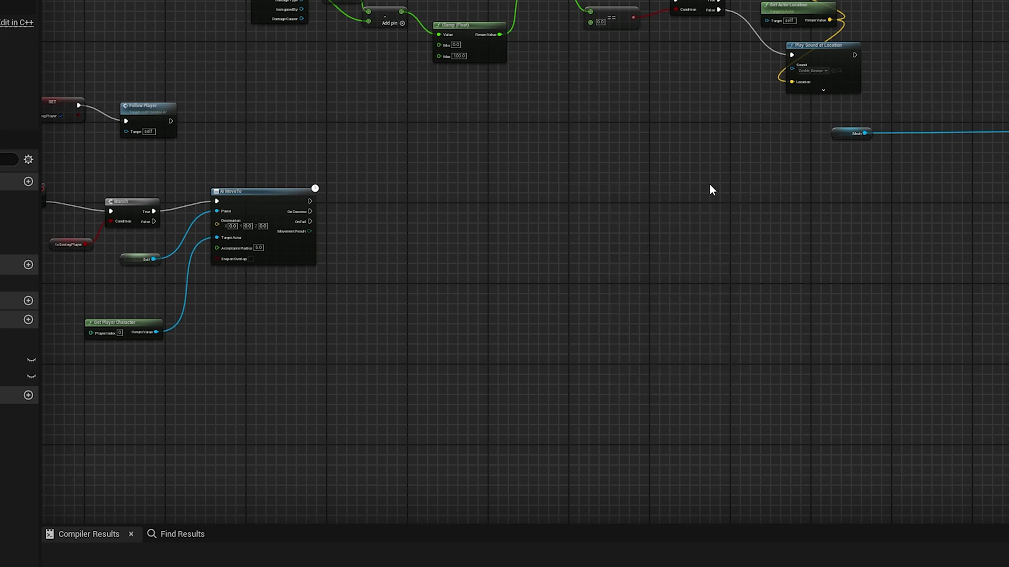
pyautogui.scroll(-6, 704, 189)
pyautogui.scroll(5, 701, 190)
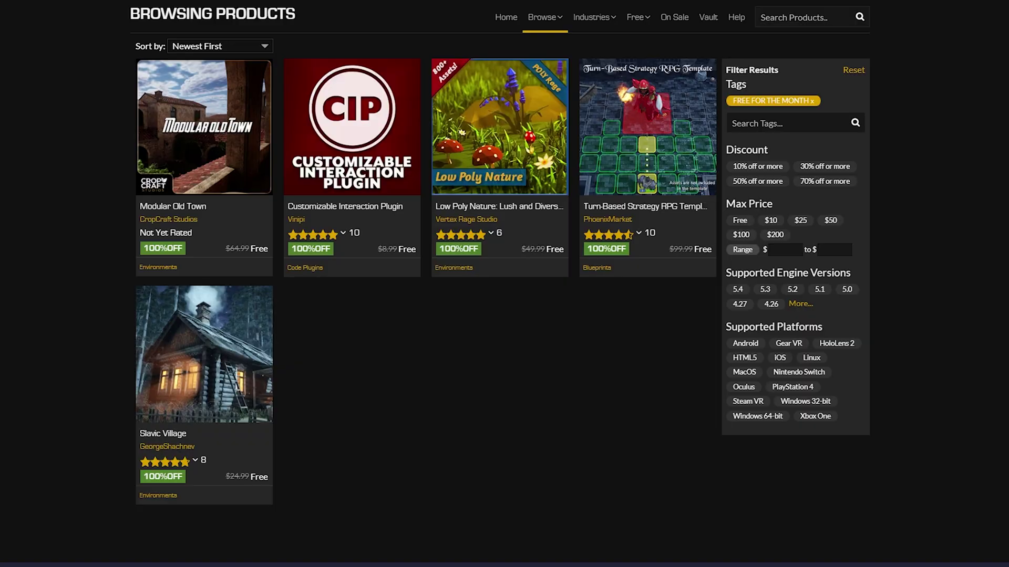
# Step: Open the Slavic Village product, check its reviews and description, and start its download
pyautogui.scroll(-5, 518, 304)
pyautogui.scroll(5, 500, 300)
pyautogui.moveTo(541, 26)
pyautogui.click(268, 381)
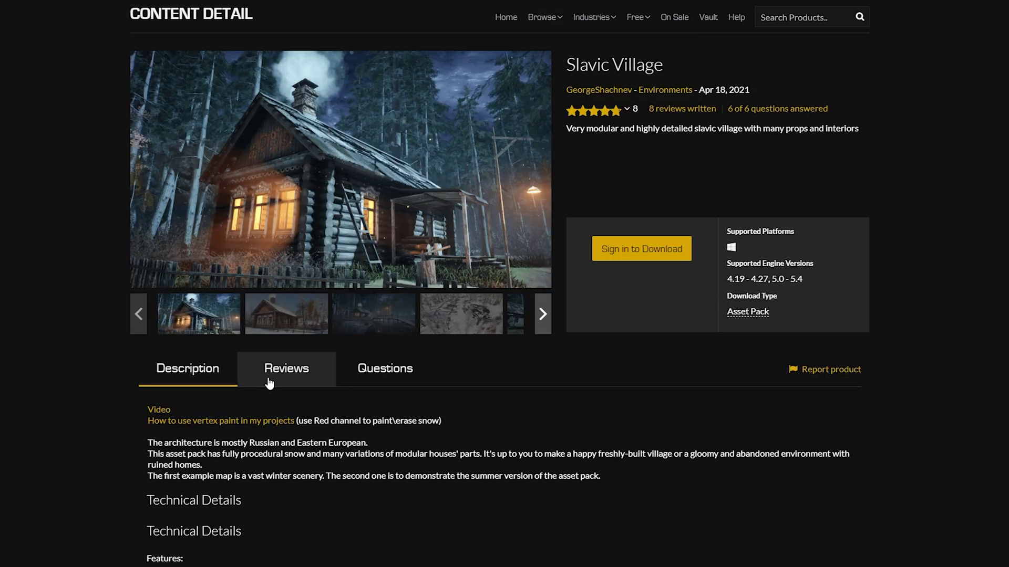
pyautogui.click(276, 374)
pyautogui.click(225, 380)
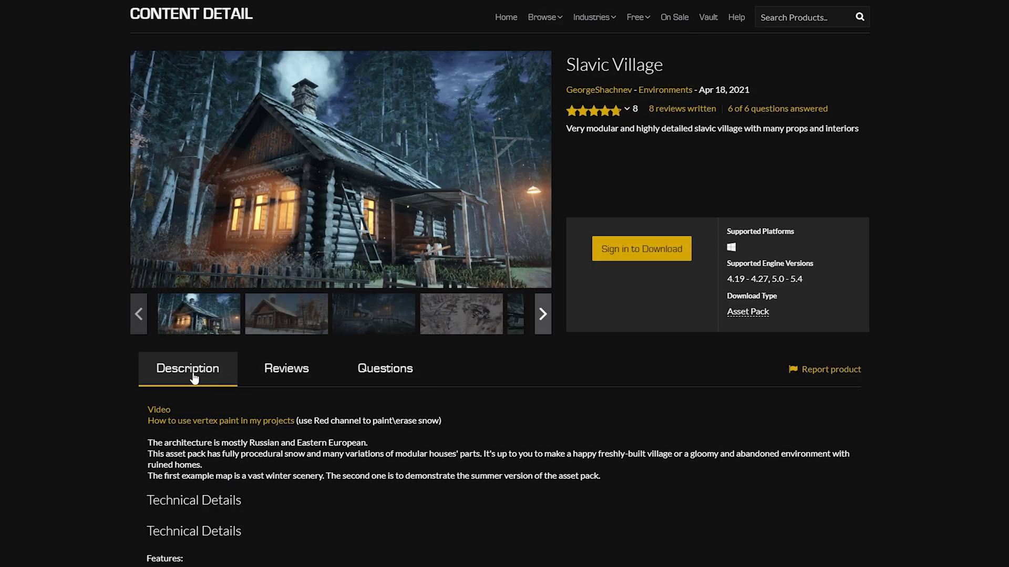
pyautogui.click(621, 250)
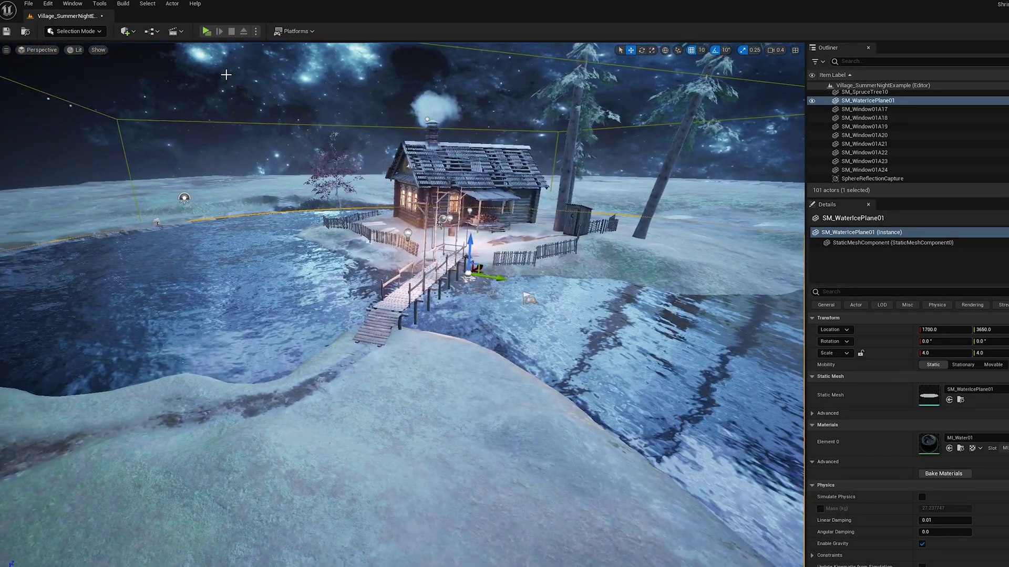
# Step: Run Build Lighting Only for the Village_SummerNightExample level
pyautogui.click(123, 3)
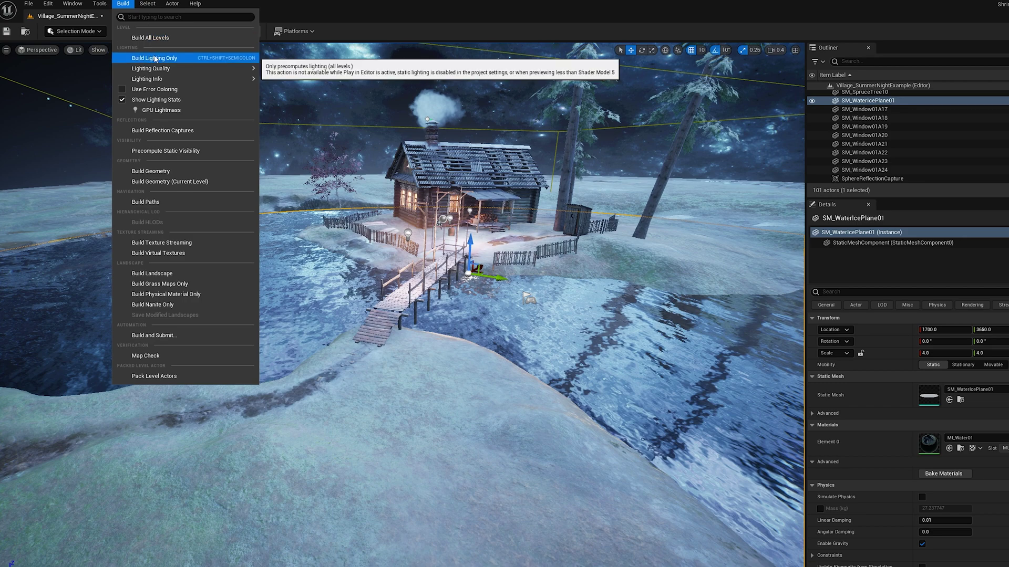
pyautogui.click(155, 58)
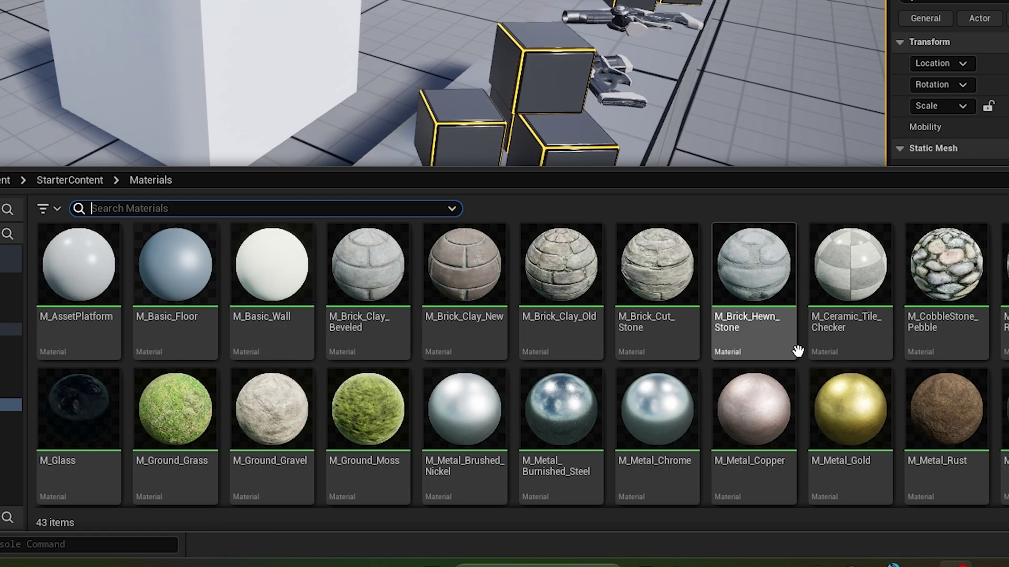
# Step: Drop M_Metal_Gold into the level, then create the Character blueprint Zombie_1 and select its Mesh
pyautogui.moveTo(845, 415); pyautogui.dragTo(262, 6)
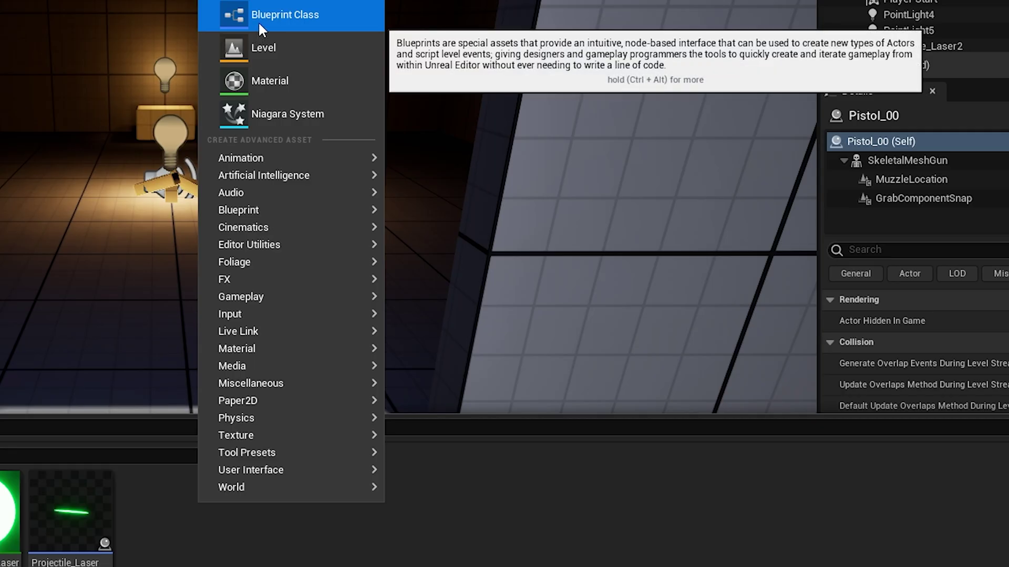
pyautogui.click(259, 26)
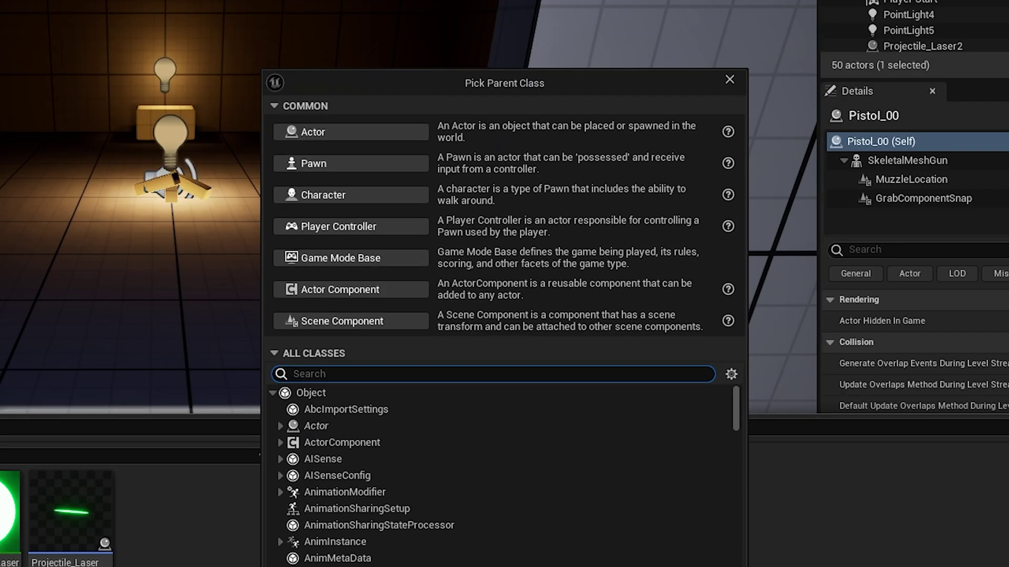
pyautogui.click(351, 195)
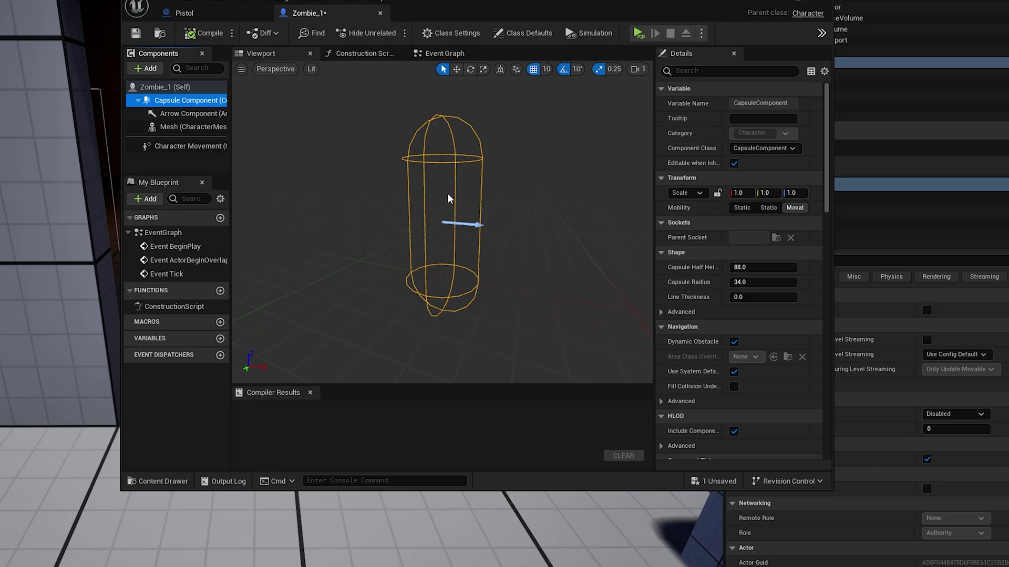
pyautogui.click(180, 128)
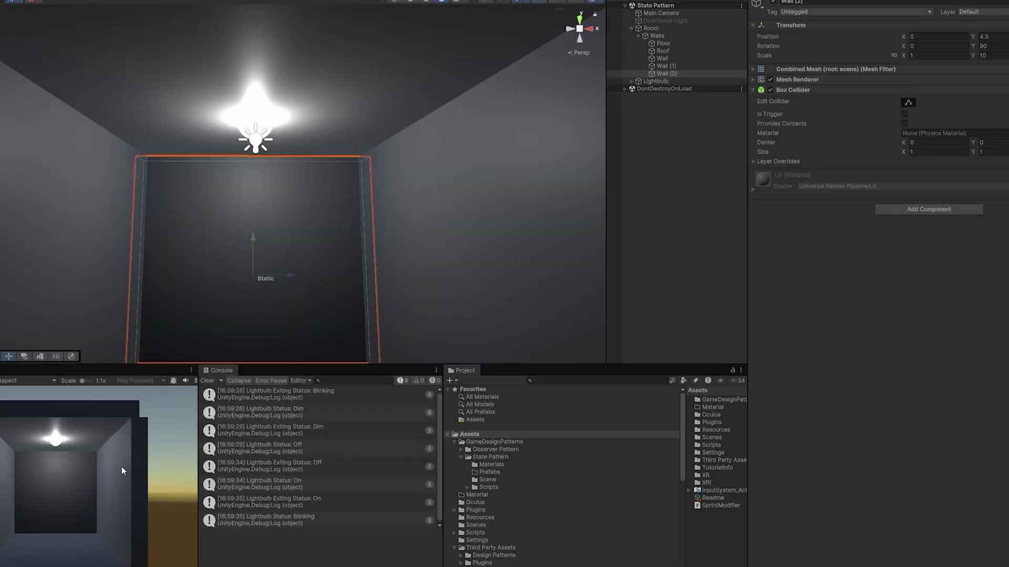
# Step: Advance the lightbulb through three successive states in the playing Game view
pyautogui.click(121, 466)
pyautogui.click(121, 466)
pyautogui.click(121, 466)
pyautogui.click(122, 466)
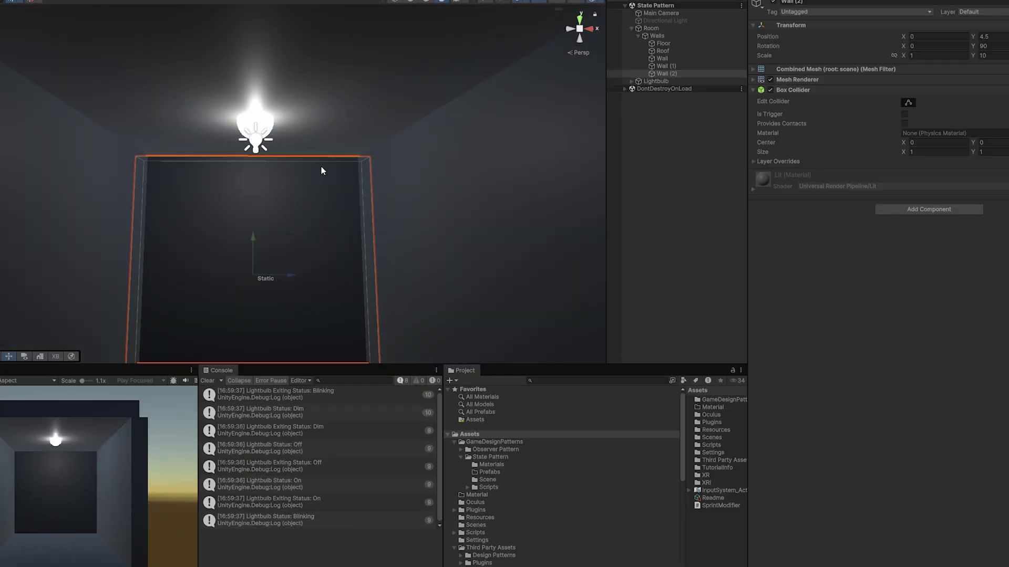